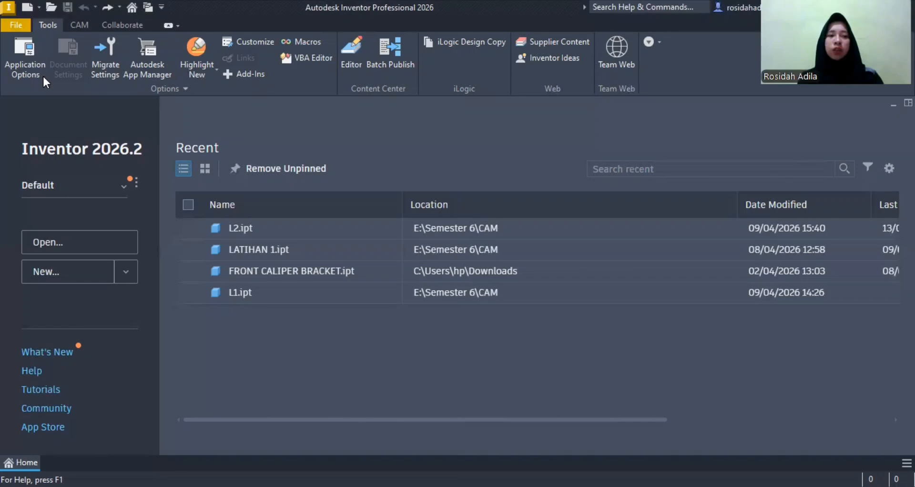
- Create a new part file from the metric Standard (mm).ipt template
{"action": "key", "text": "alt+f"}
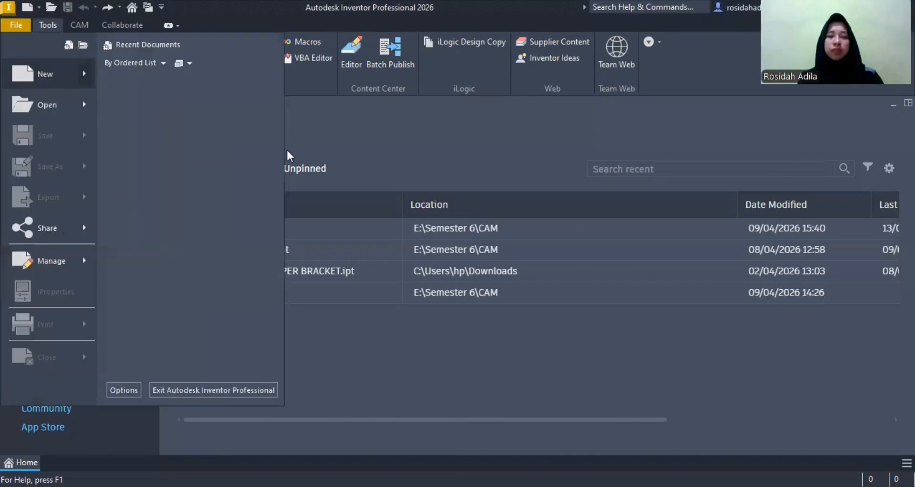
{"action": "key", "text": "ctrl+n"}
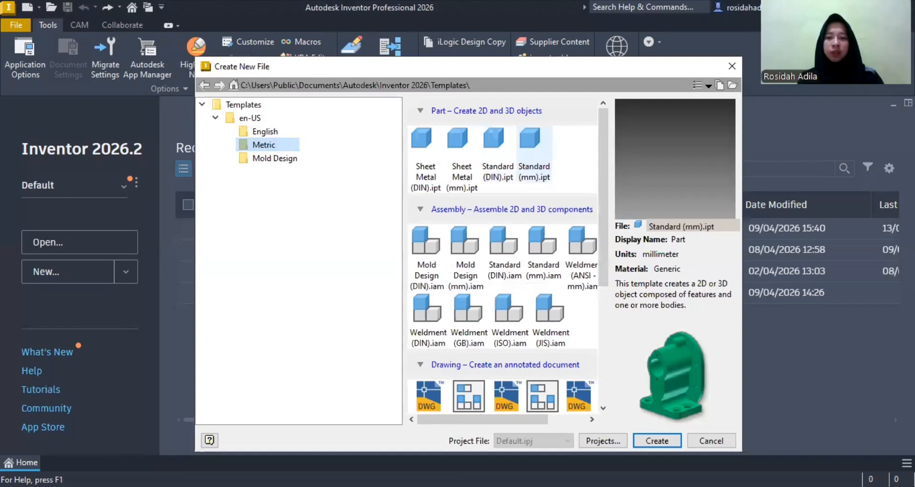
{"action": "left_click", "coordinate": [534, 150]}
{"action": "left_click", "coordinate": [663, 441]}
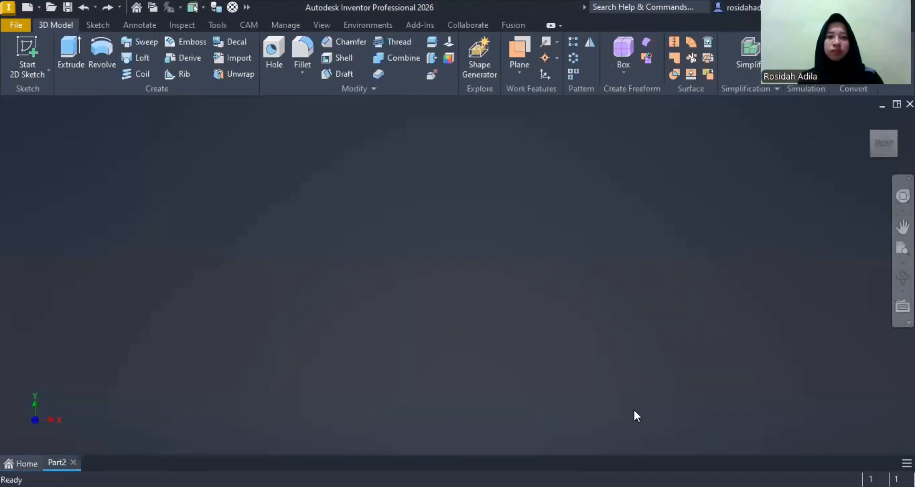
- Sketch a circle centred on the origin of the front XY plane and extrude it 3 mm into a disc
{"action": "left_click", "coordinate": [33, 56]}
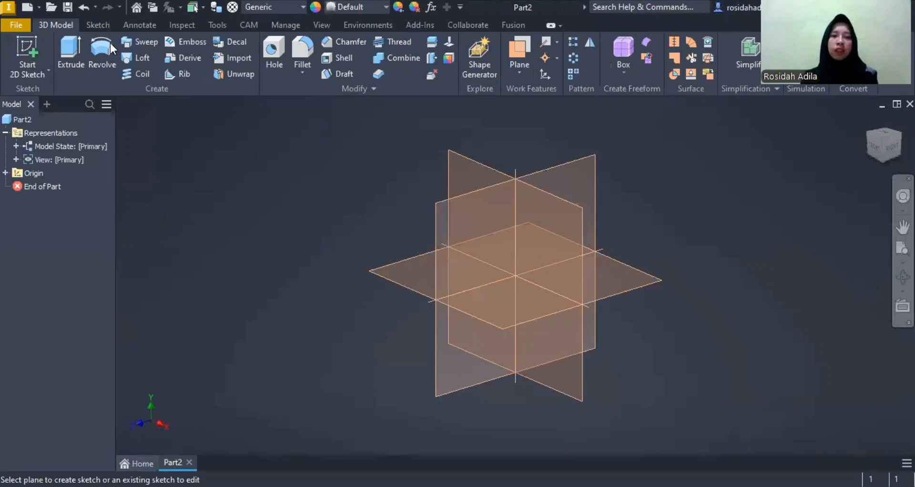
{"action": "key", "text": "c"}
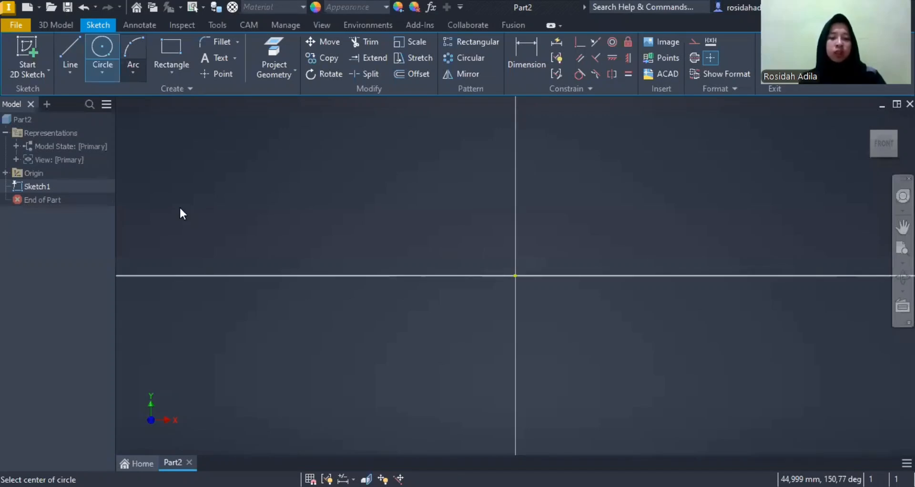
{"action": "key", "text": "e"}
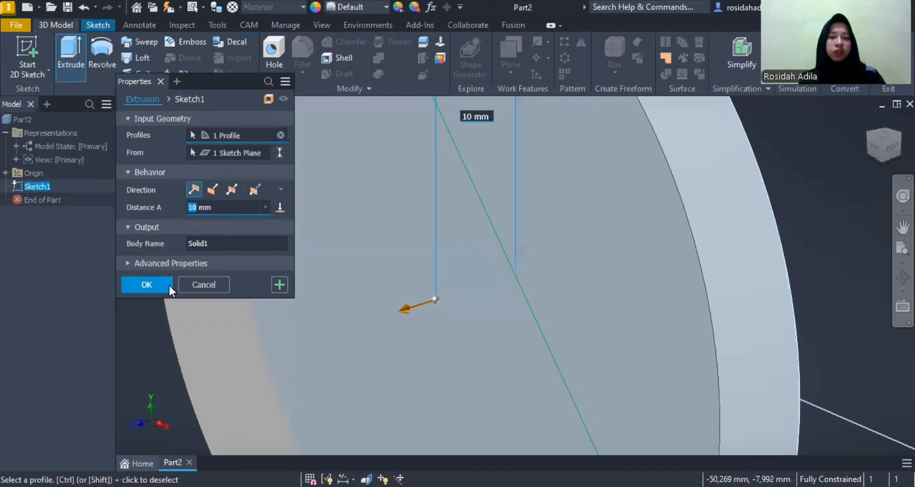
{"action": "type", "text": "3"}
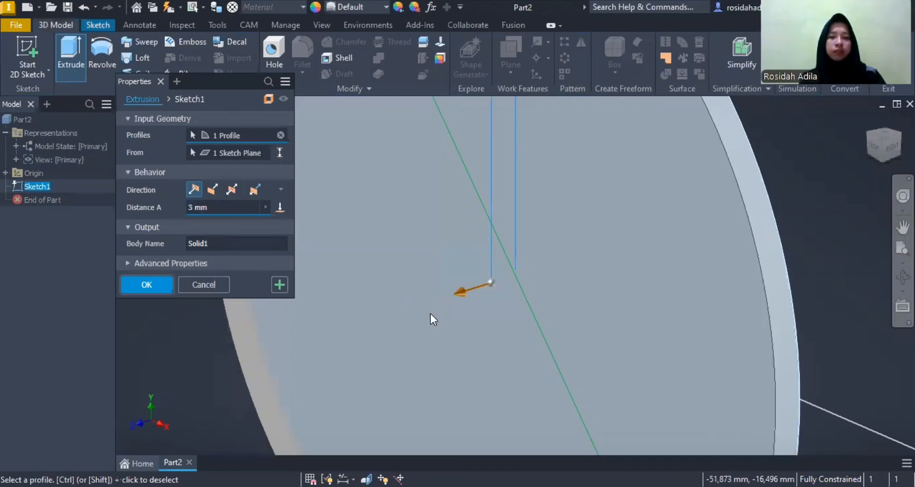
{"action": "key", "text": "Return"}
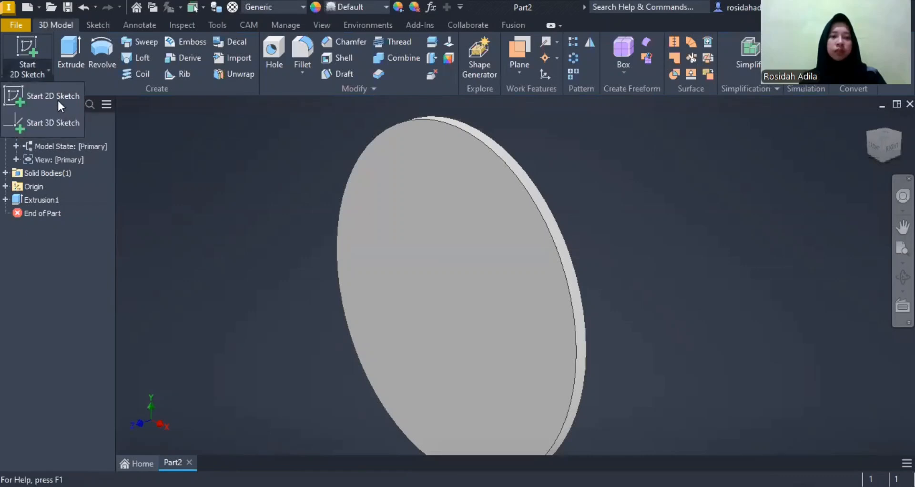
- Start a sketch on the disc's front face and draw concentric 20 mm and 30 mm diameter circles at its centre
{"action": "left_click", "coordinate": [57, 98]}
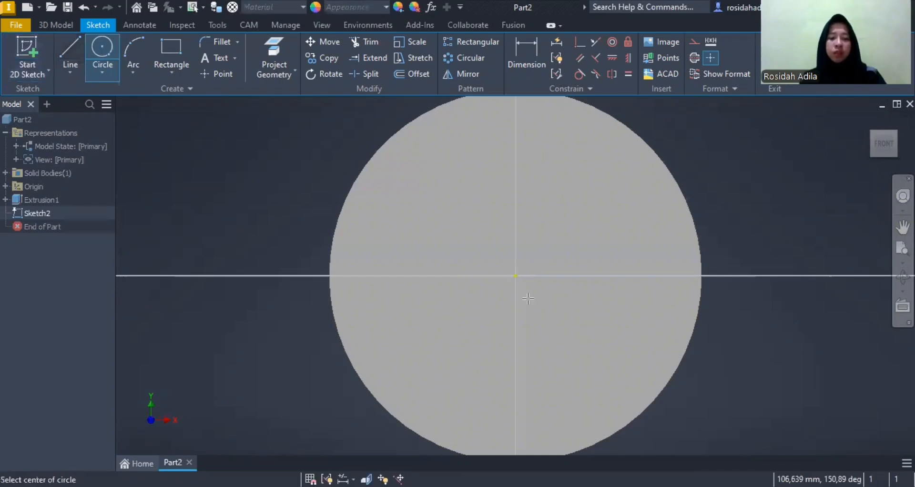
{"action": "left_click", "coordinate": [515, 276]}
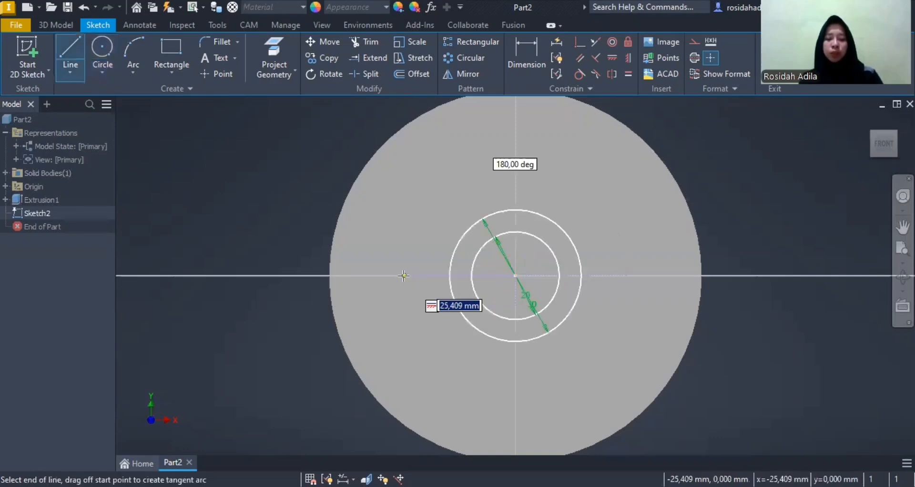
- Draw a 30 mm horizontal line from the disc centre toward its left edge, followed by a 7.5 mm vertical line upward
{"action": "type", "text": "30"}
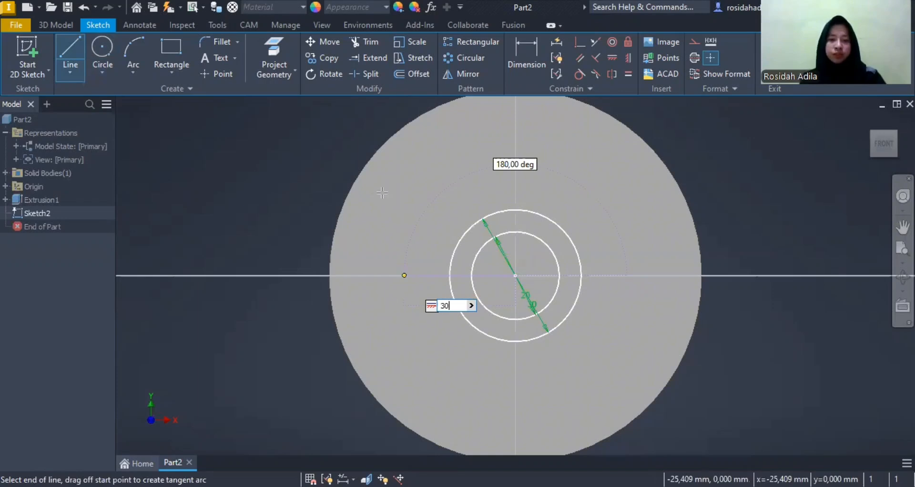
{"action": "key", "text": "Return"}
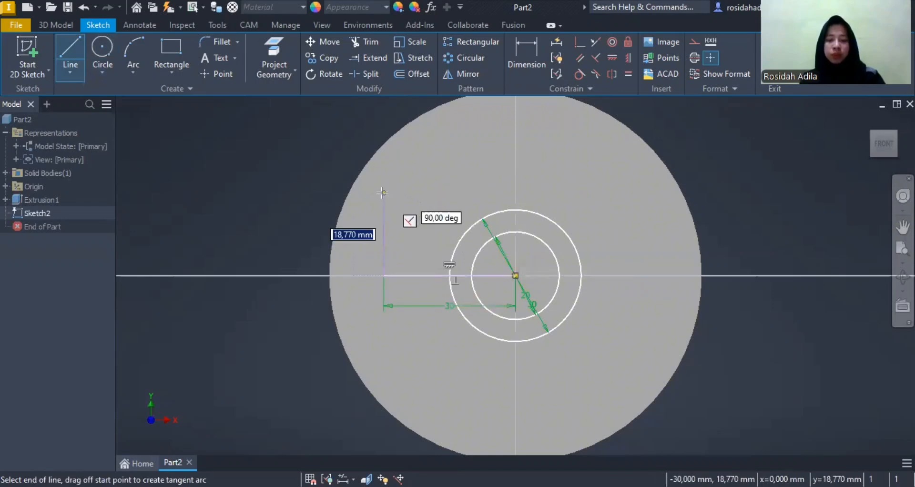
{"action": "type", "text": "7.5"}
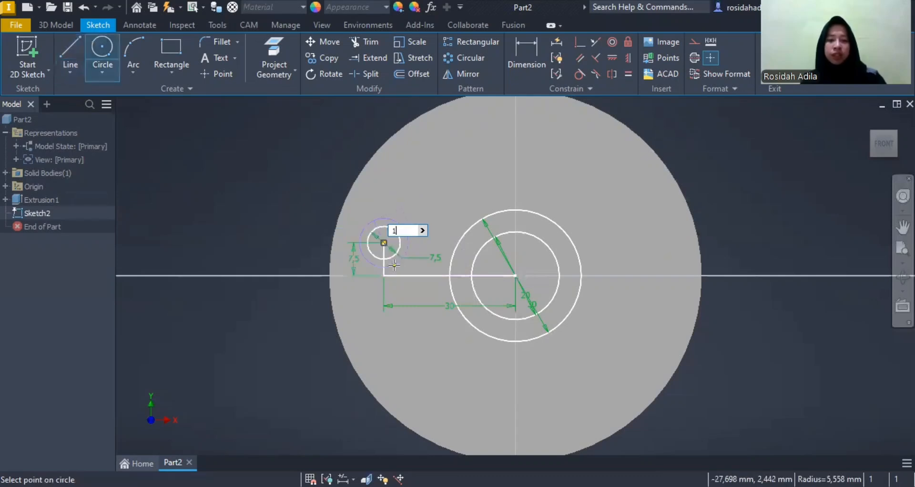
- Draw concentric 7.5 mm and 15 mm circles at the vertical line's upper end, and a 25 mm circle above the gap toward the centre circles
{"action": "type", "text": "5"}
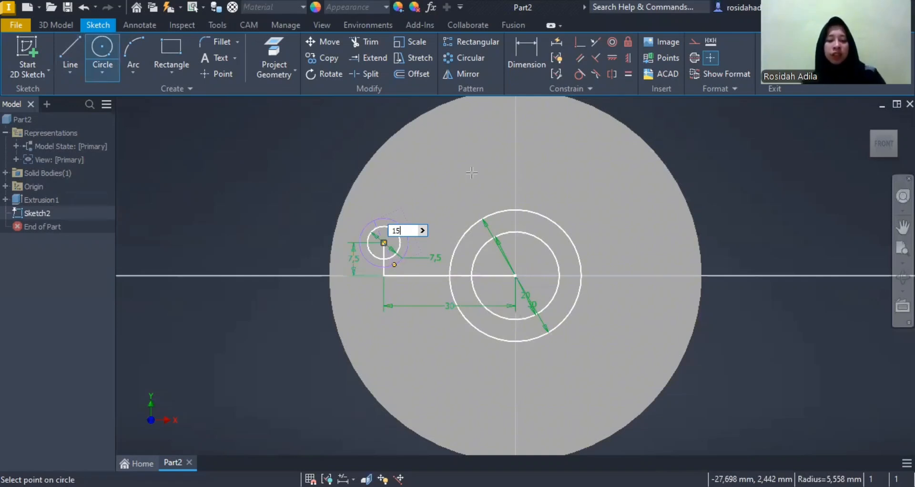
{"action": "key", "text": "Return"}
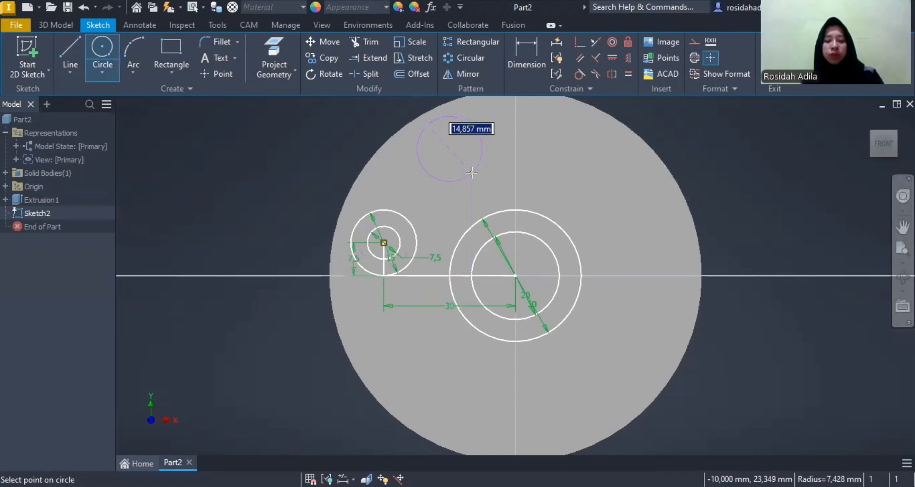
{"action": "type", "text": "25"}
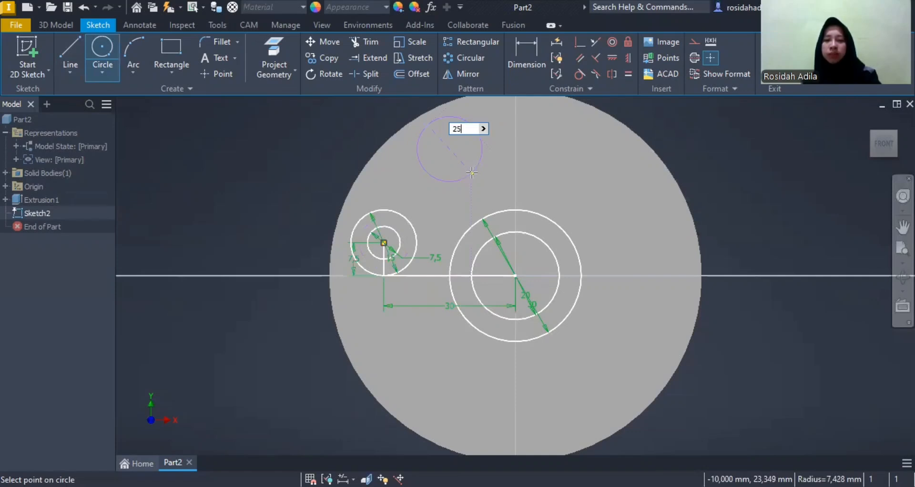
{"action": "key", "text": "Return"}
- Make the 25 mm circle tangent to the 15 mm and 30 mm circles and trim away its upper portion
{"action": "left_click", "coordinate": [579, 73]}
{"action": "left_click", "coordinate": [455, 202]}
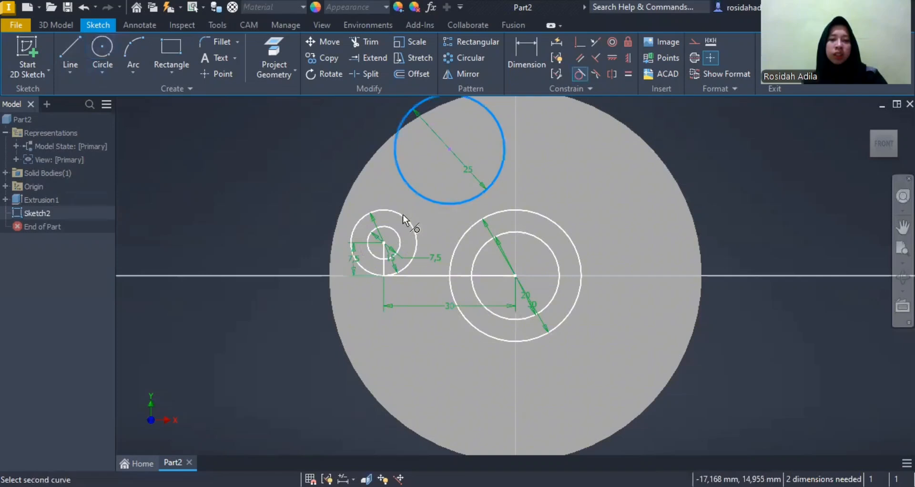
{"action": "left_click", "coordinate": [456, 218]}
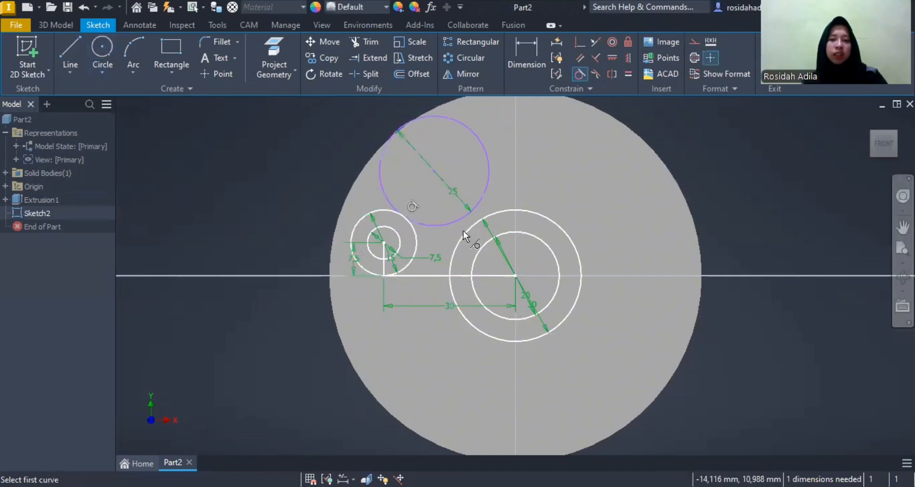
{"action": "left_click", "coordinate": [463, 230]}
{"action": "left_click", "coordinate": [576, 74]}
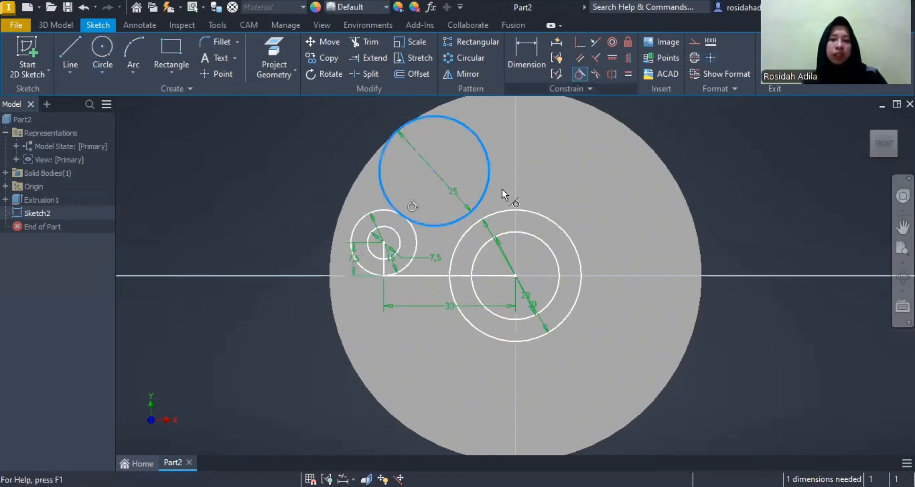
{"action": "left_click", "coordinate": [465, 239]}
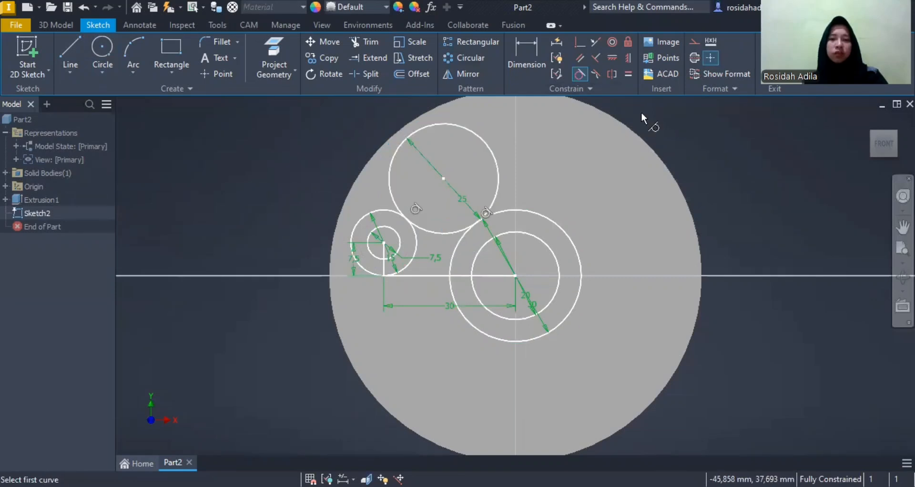
{"action": "left_click", "coordinate": [370, 41]}
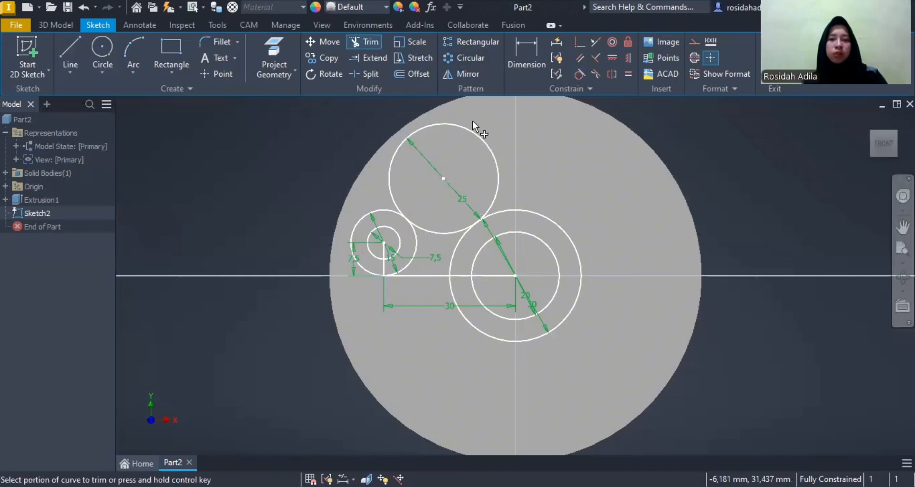
{"action": "left_click", "coordinate": [483, 144]}
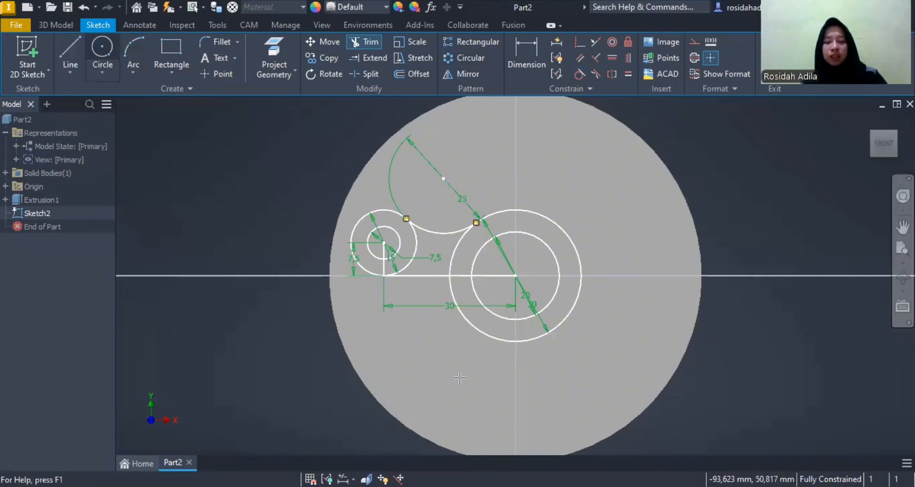
- Draw a 40 mm radius arc below, joining the 15 mm and 30 mm circles, and make it tangent to both
{"action": "type", "text": "a"}
{"action": "type", "text": "40"}
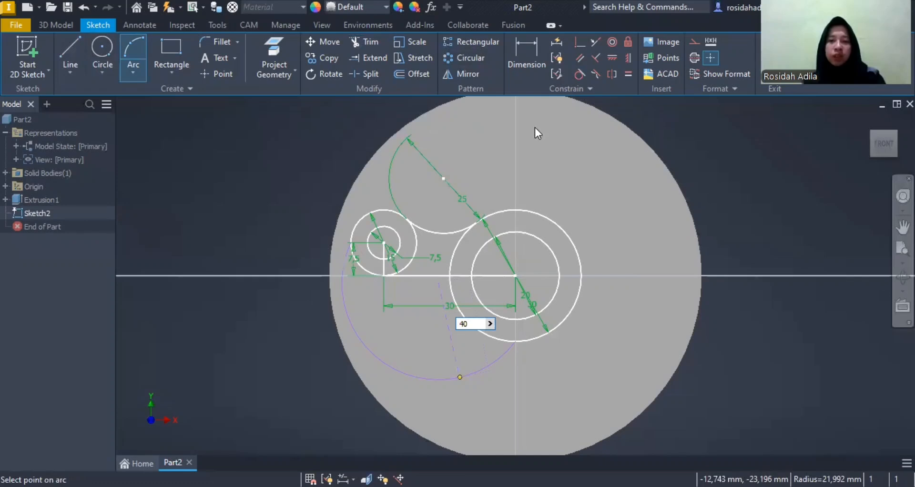
{"action": "left_click", "coordinate": [404, 309]}
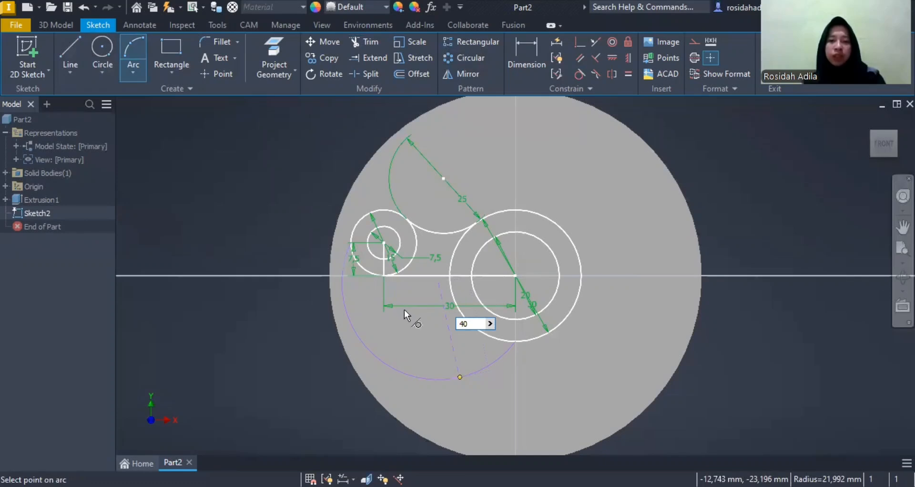
{"action": "left_click", "coordinate": [402, 265]}
{"action": "left_click", "coordinate": [468, 337]}
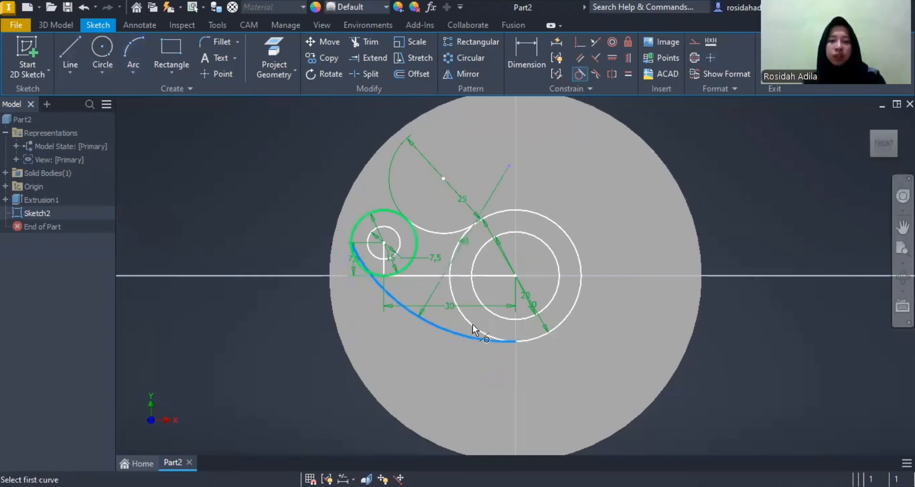
{"action": "left_click", "coordinate": [467, 329]}
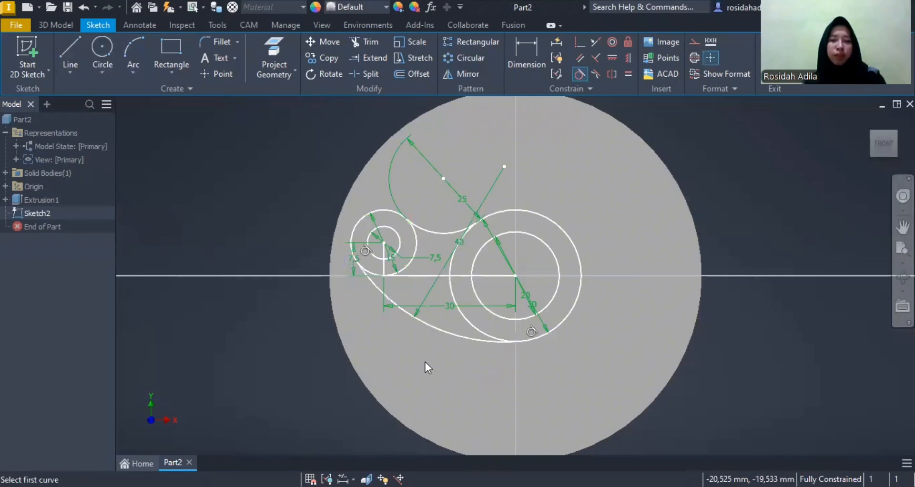
{"action": "key", "text": "Escape"}
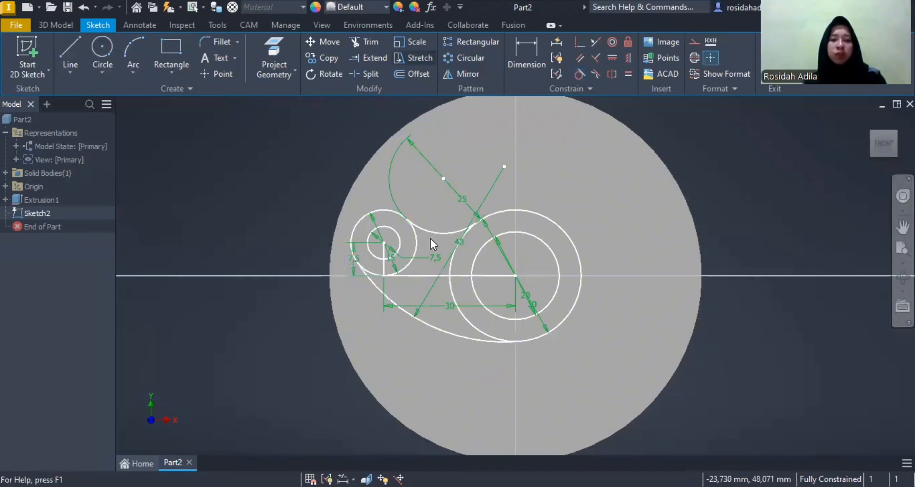
- Delete the horizontal and vertical helper lines between the disc centre and the small circles
{"action": "left_click", "coordinate": [425, 275]}
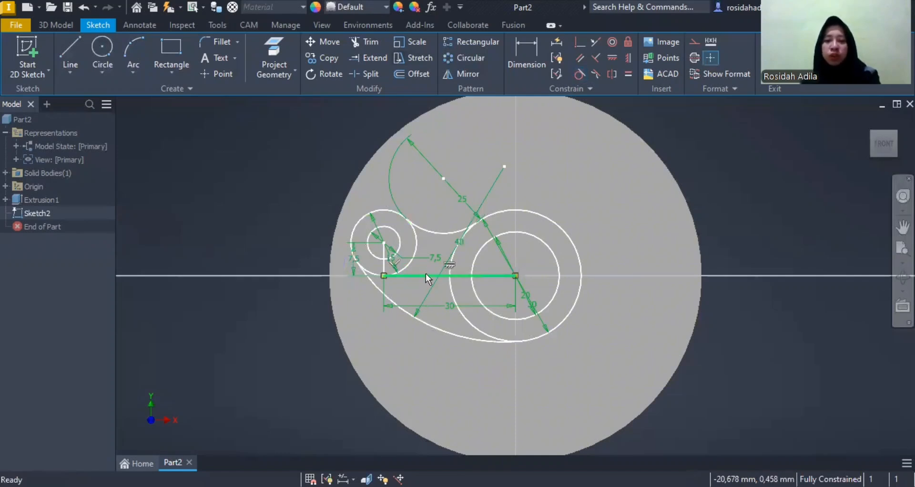
{"action": "key", "text": "Delete"}
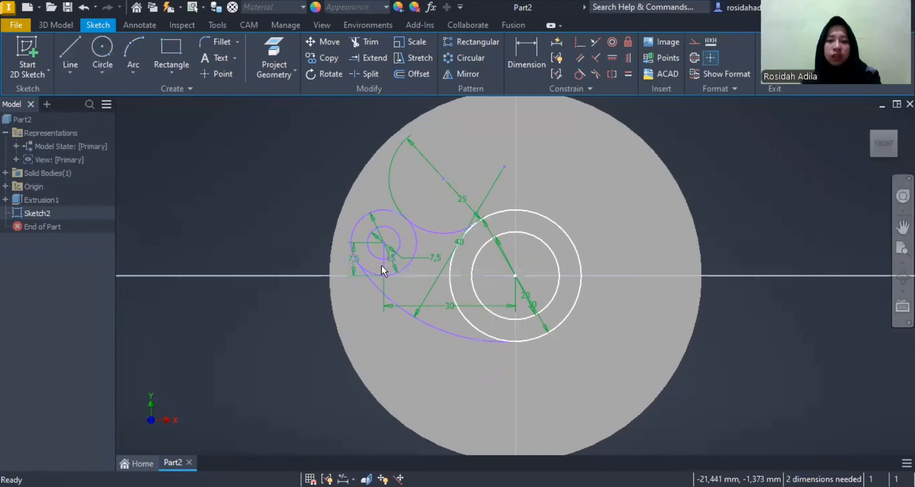
{"action": "left_click", "coordinate": [383, 267]}
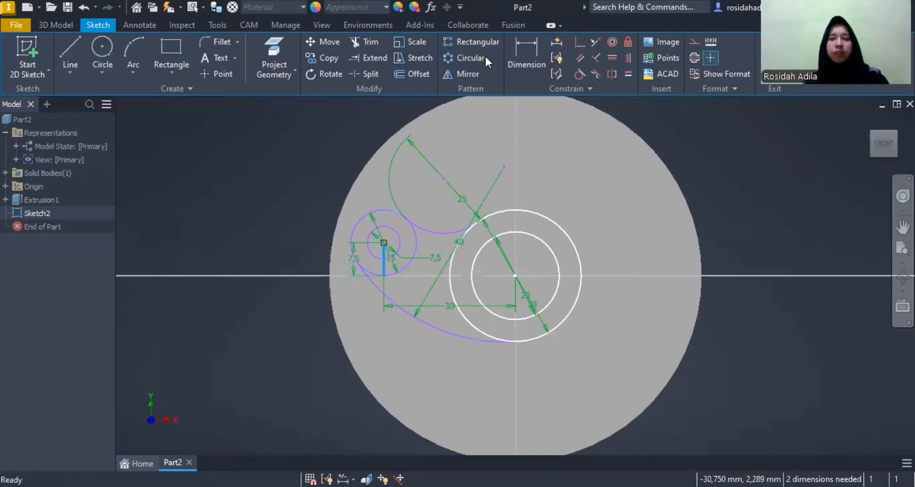
{"action": "key", "text": "Delete"}
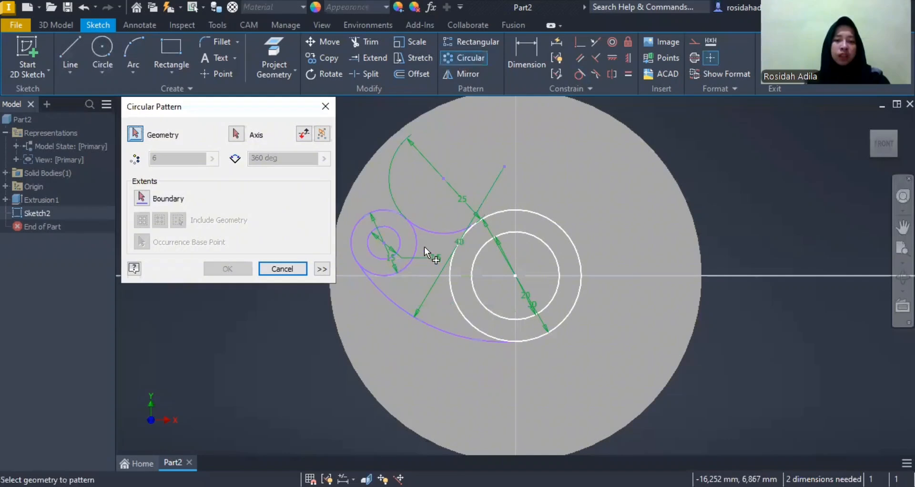
- Circularly pattern the arm's small circles and both connecting arcs around the disc centre, with 3 occurrences over 360 degrees
{"action": "left_click", "coordinate": [409, 314]}
{"action": "left_click", "coordinate": [235, 134]}
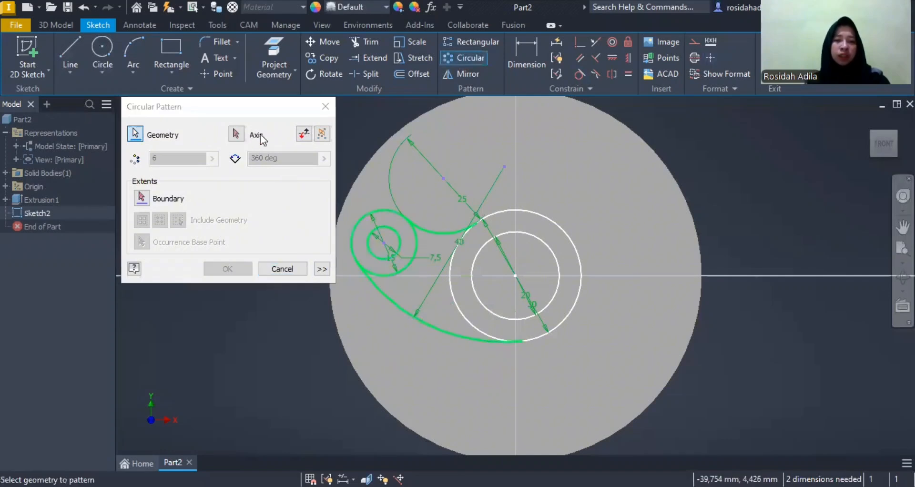
{"action": "left_click", "coordinate": [515, 276]}
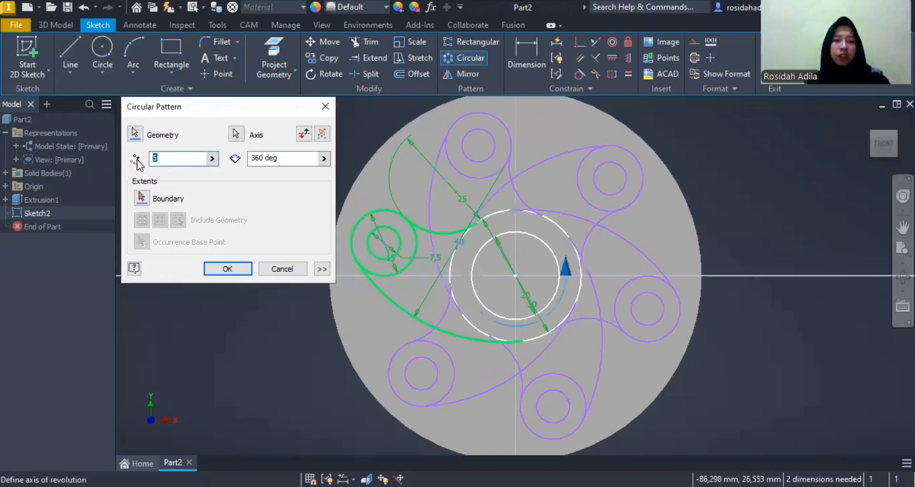
{"action": "type", "text": "3"}
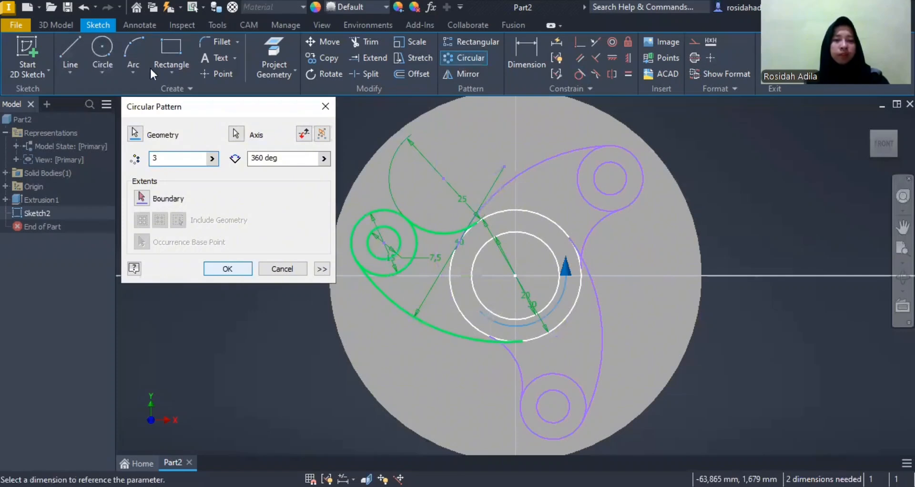
{"action": "left_click", "coordinate": [60, 26]}
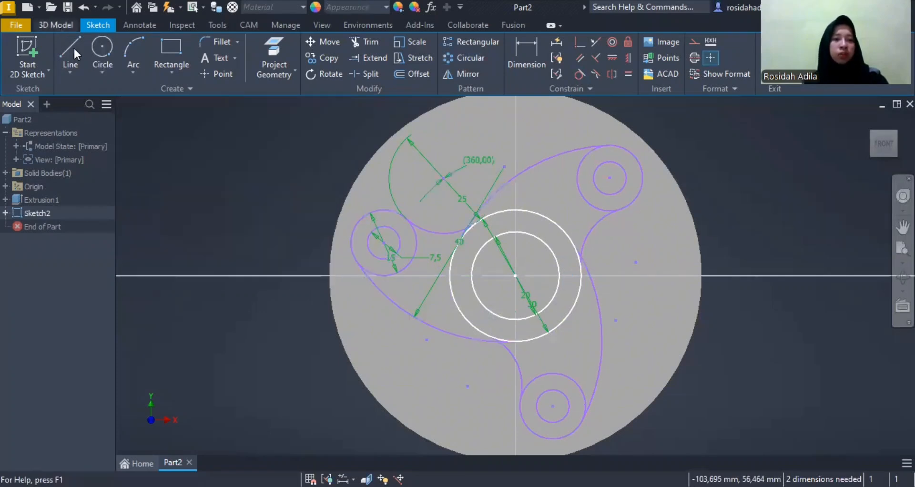
- Extrude the central ring and the three curved arms 10 mm from the disc face, leaving out the centre and arm-end holes
{"action": "left_click", "coordinate": [73, 48]}
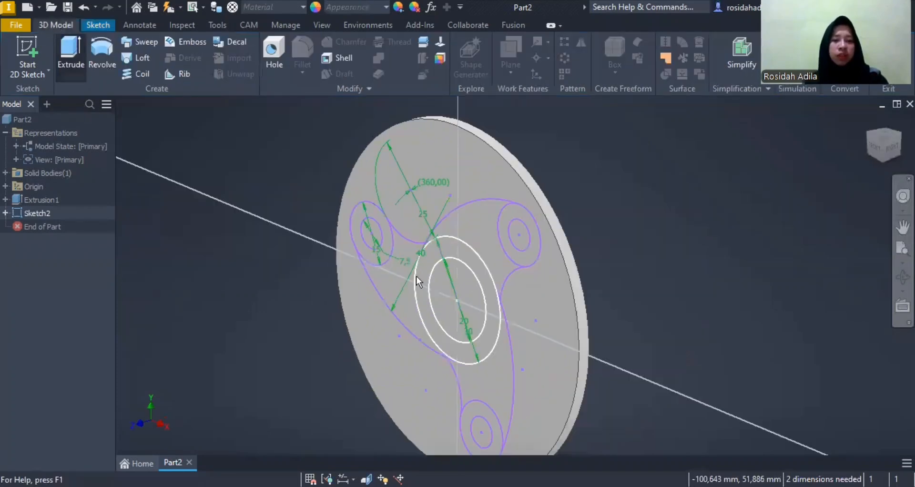
{"action": "scroll", "coordinate": [485, 279], "scroll_direction": "up", "scroll_amount": 3}
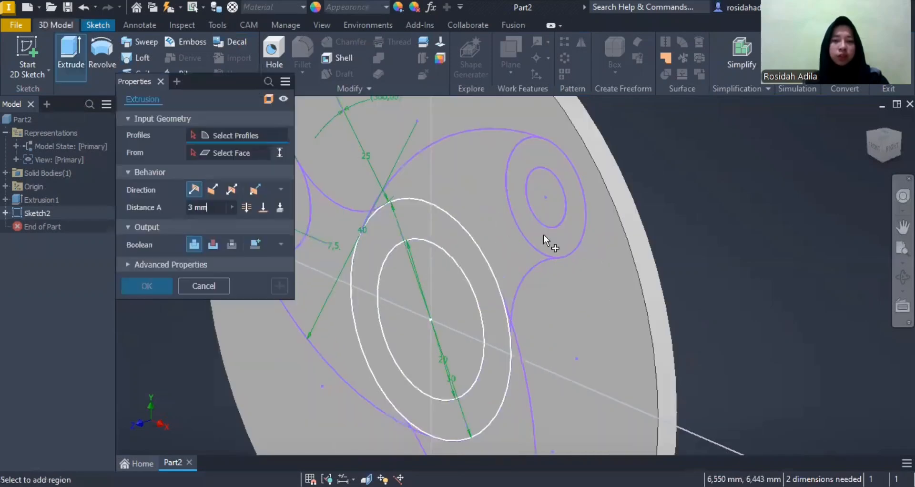
{"action": "left_click", "coordinate": [458, 247]}
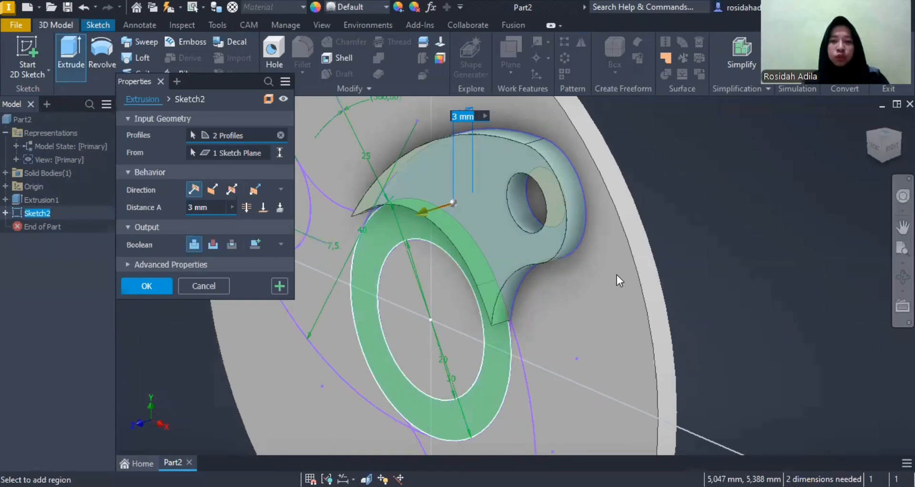
{"action": "left_click", "coordinate": [529, 155]}
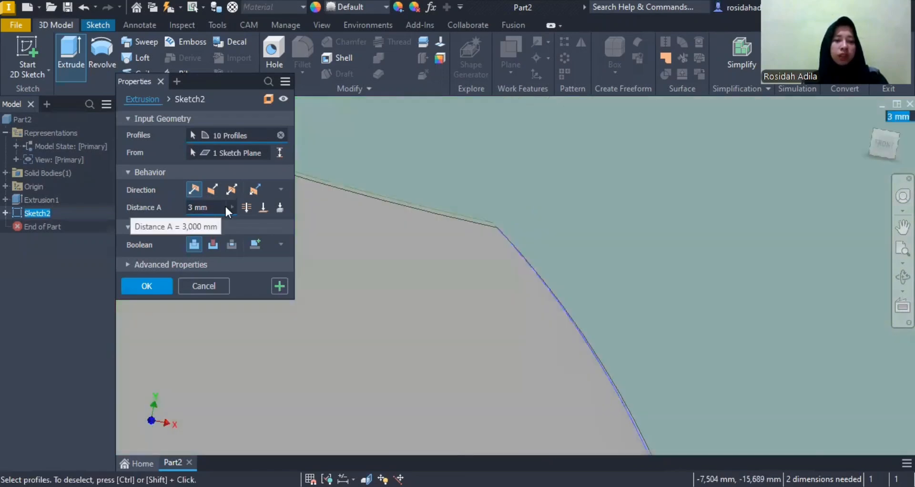
{"action": "left_click_drag", "start_coordinate": [212, 207], "coordinate": [183, 210]}
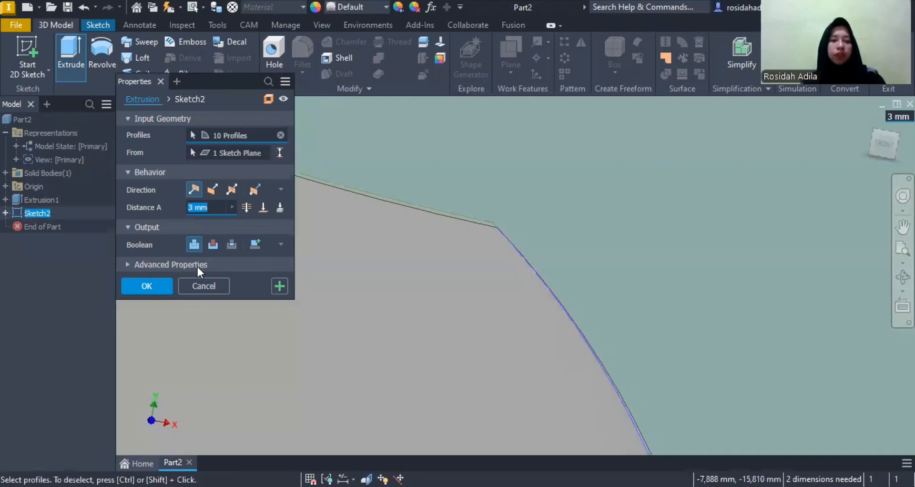
{"action": "type", "text": "10"}
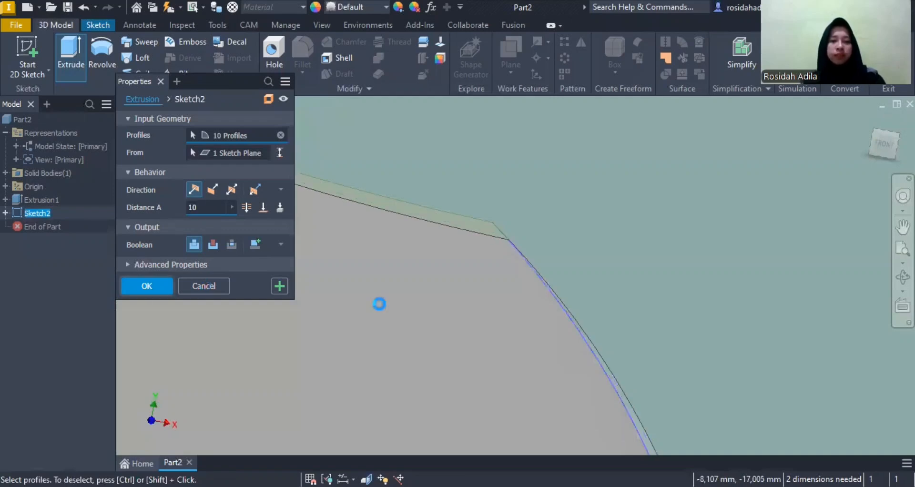
{"action": "key", "text": "Return"}
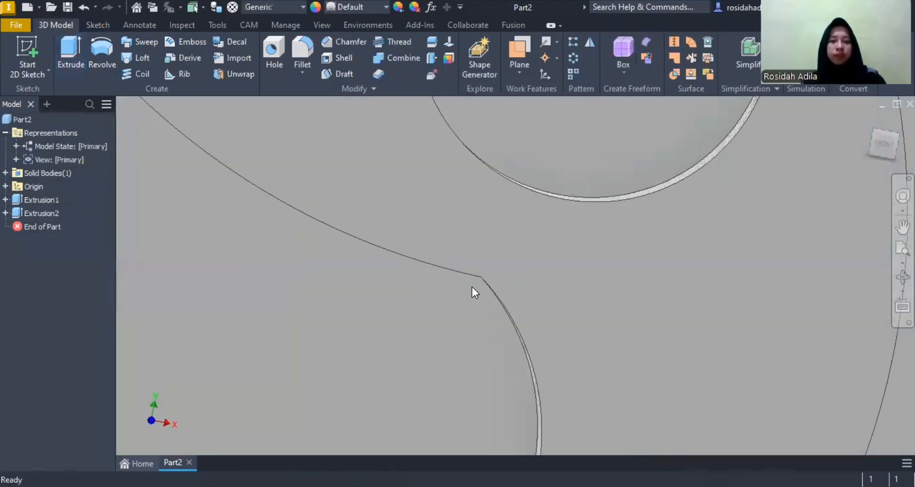
- Create a milling setup with model orientation and its origin at the lower-left corner point of the stock box
{"action": "scroll", "coordinate": [558, 264], "scroll_direction": "down", "scroll_amount": 7}
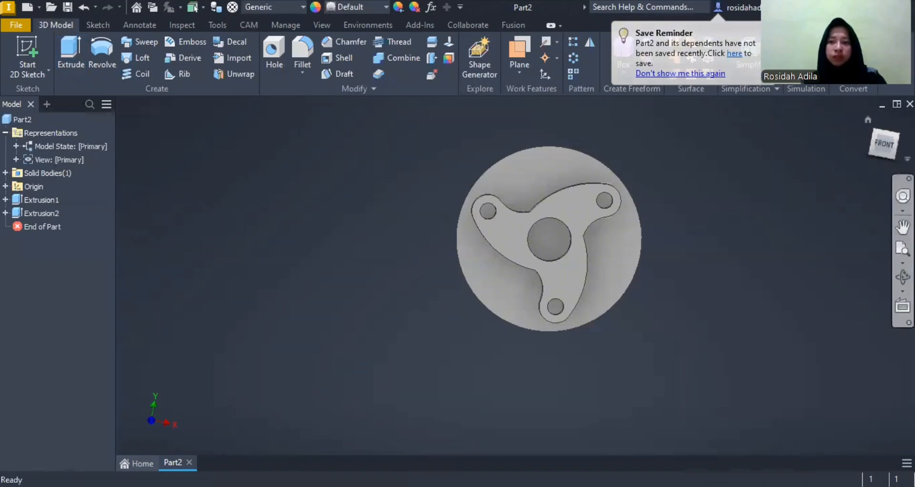
{"action": "key", "text": "F6"}
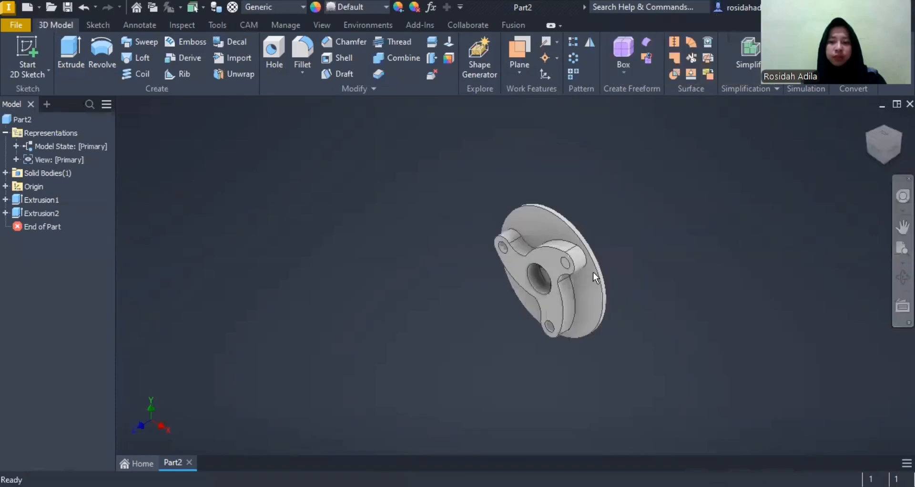
{"action": "scroll", "coordinate": [593, 272], "scroll_direction": "up", "scroll_amount": 3}
{"action": "scroll", "coordinate": [655, 276], "scroll_direction": "up", "scroll_amount": 3}
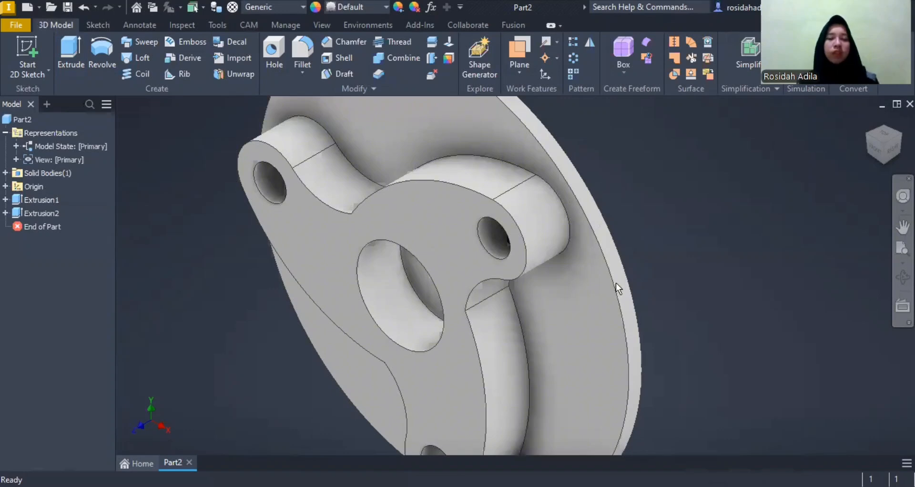
{"action": "scroll", "coordinate": [618, 288], "scroll_direction": "down", "scroll_amount": 3}
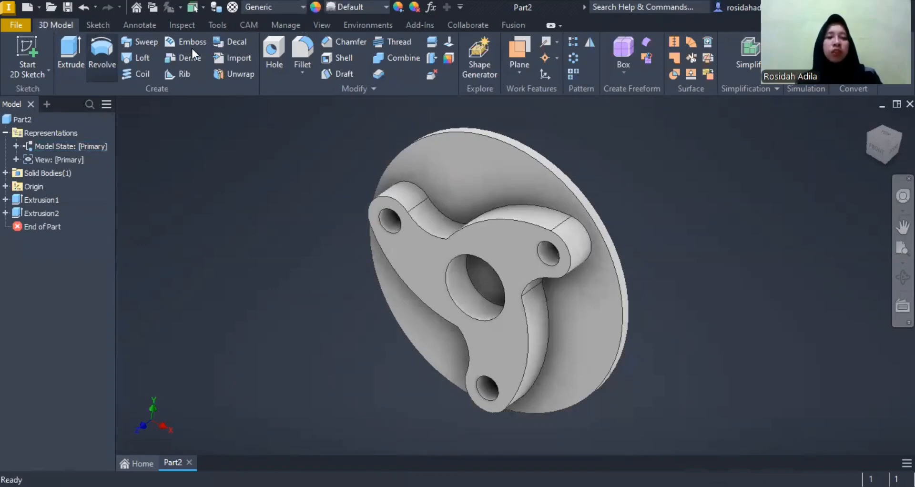
{"action": "left_click", "coordinate": [248, 25]}
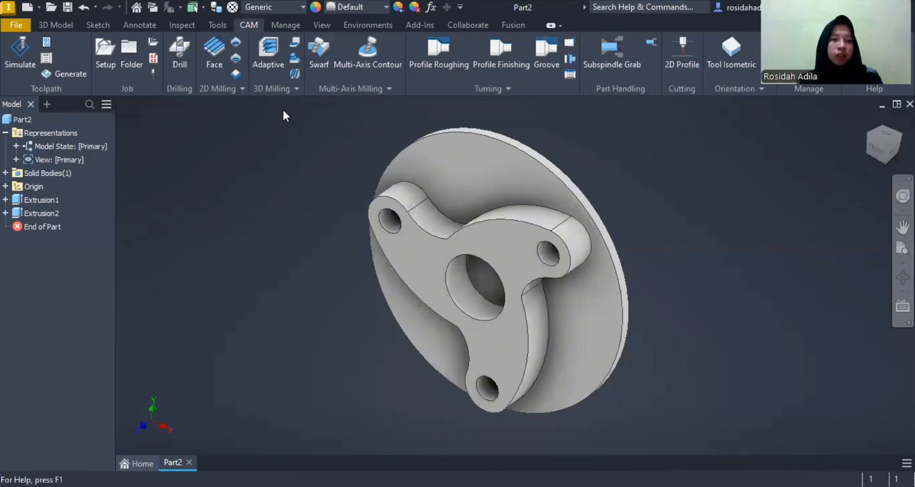
{"action": "left_click", "coordinate": [111, 70]}
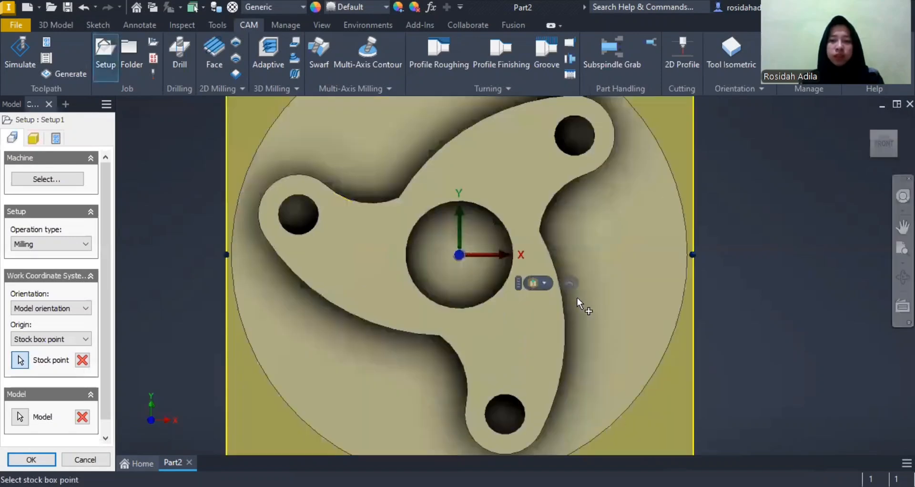
{"action": "scroll", "coordinate": [577, 297], "scroll_direction": "down", "scroll_amount": 3}
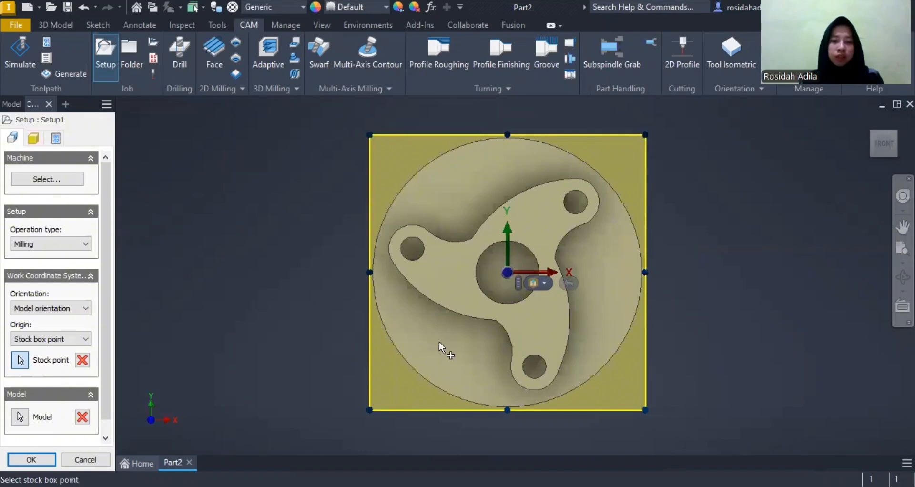
{"action": "left_click", "coordinate": [369, 413]}
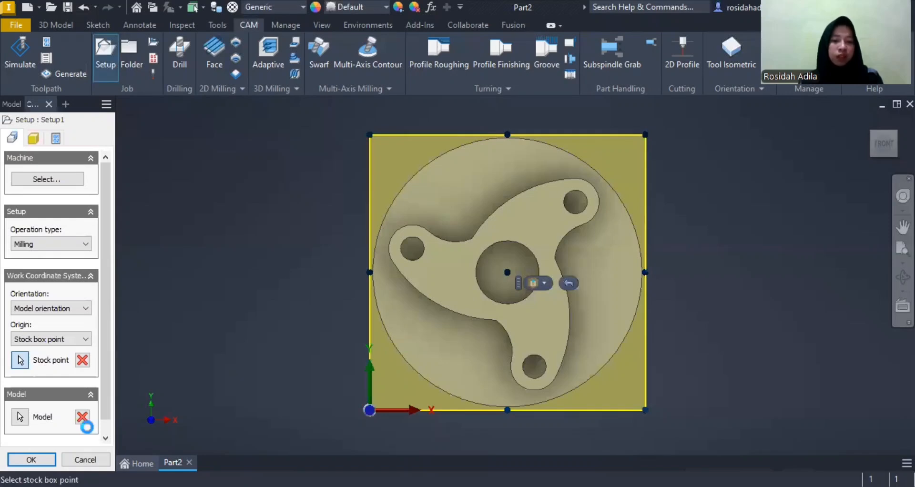
{"action": "left_click", "coordinate": [45, 459]}
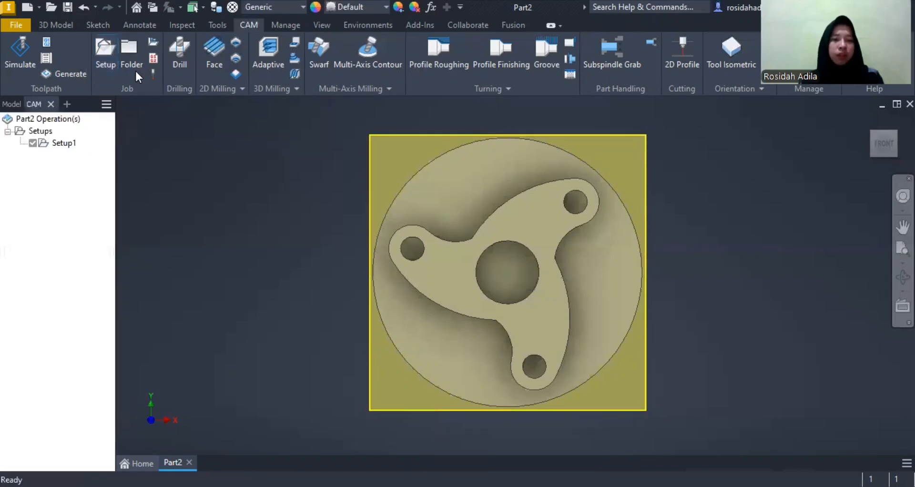
- Add a Face operation using the #2 - Ø30mm flat mill from the Tutorial - Metric library, checking its cutter geometry
{"action": "left_click", "coordinate": [220, 46]}
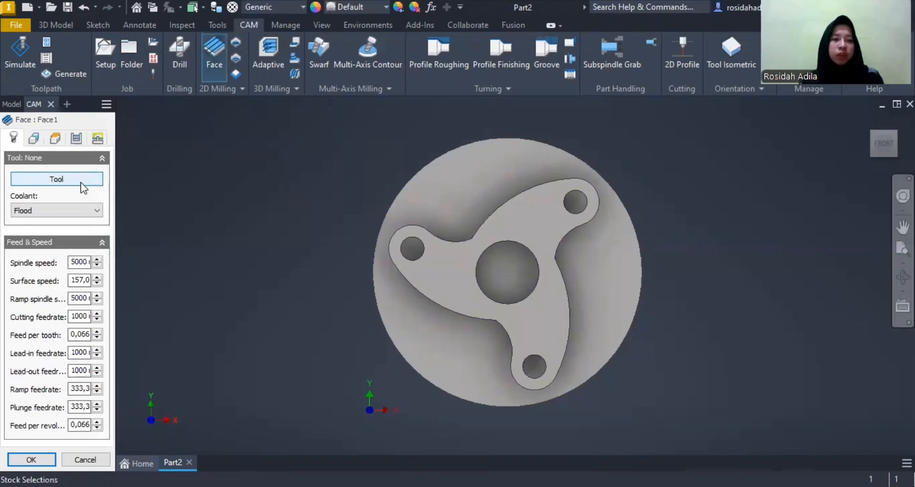
{"action": "left_click", "coordinate": [81, 182]}
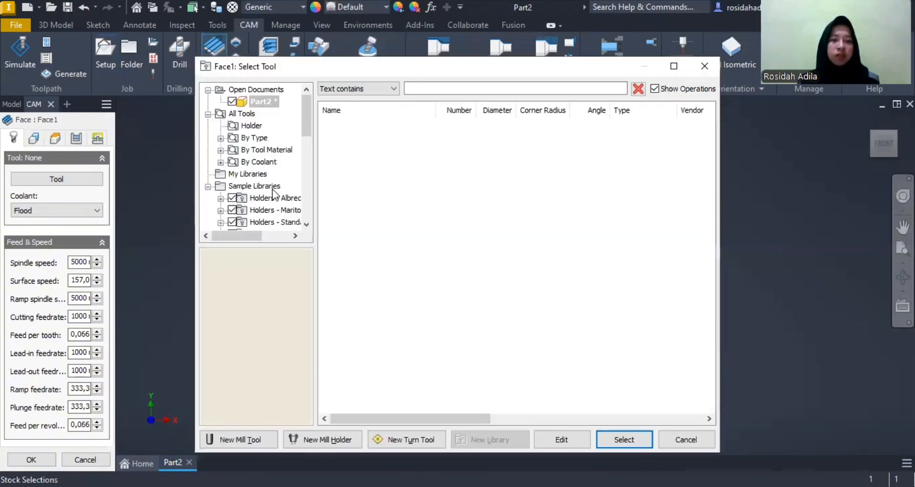
{"action": "scroll", "coordinate": [274, 193], "scroll_direction": "down", "scroll_amount": 4}
{"action": "scroll", "coordinate": [273, 188], "scroll_direction": "down", "scroll_amount": 3}
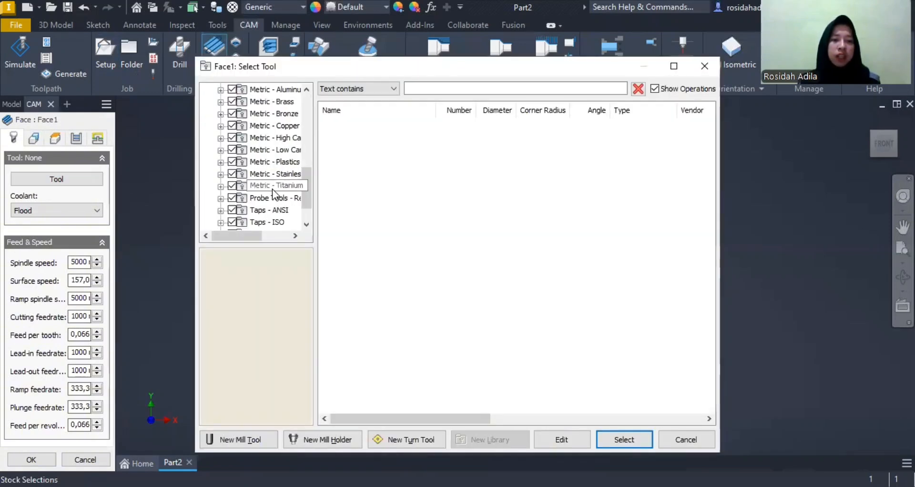
{"action": "scroll", "coordinate": [284, 226], "scroll_direction": "down", "scroll_amount": 1}
{"action": "left_click", "coordinate": [282, 222]}
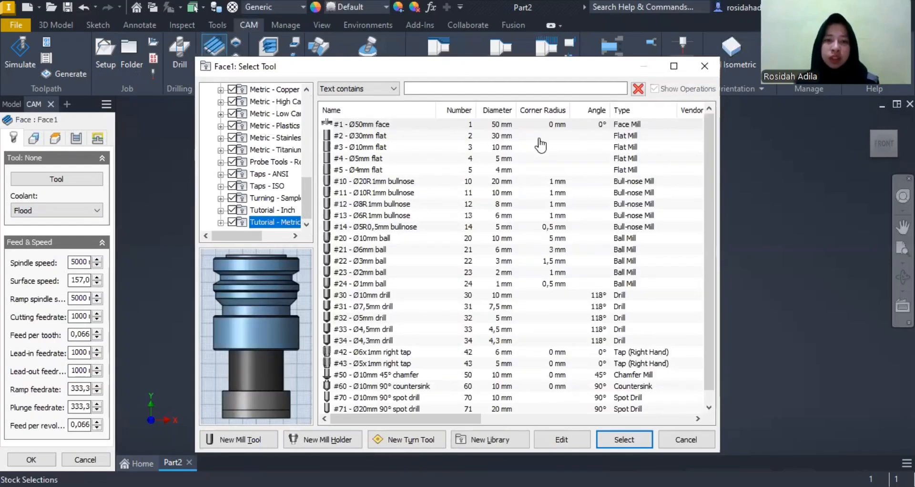
{"action": "left_click", "coordinate": [503, 137]}
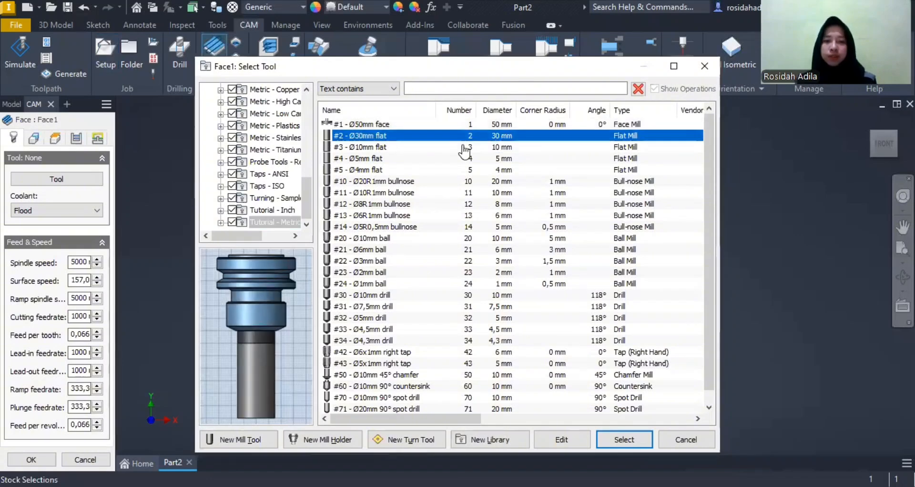
{"action": "left_click", "coordinate": [560, 435]}
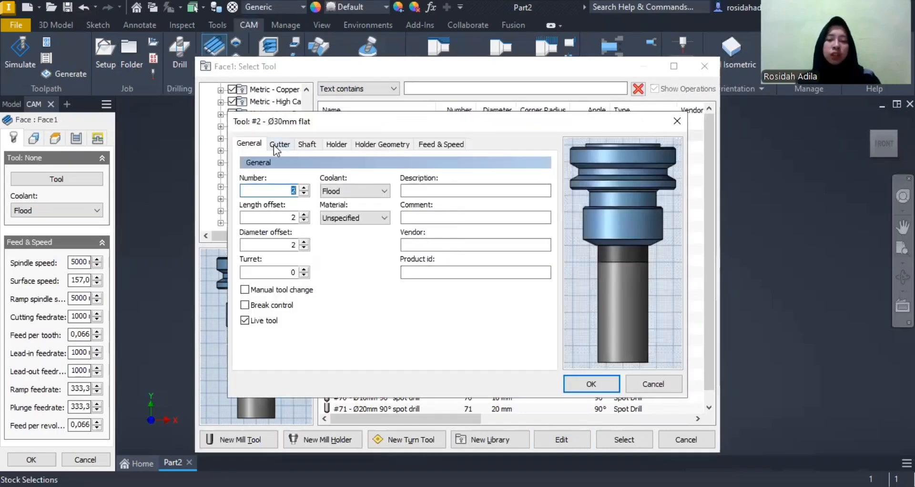
{"action": "left_click", "coordinate": [277, 145]}
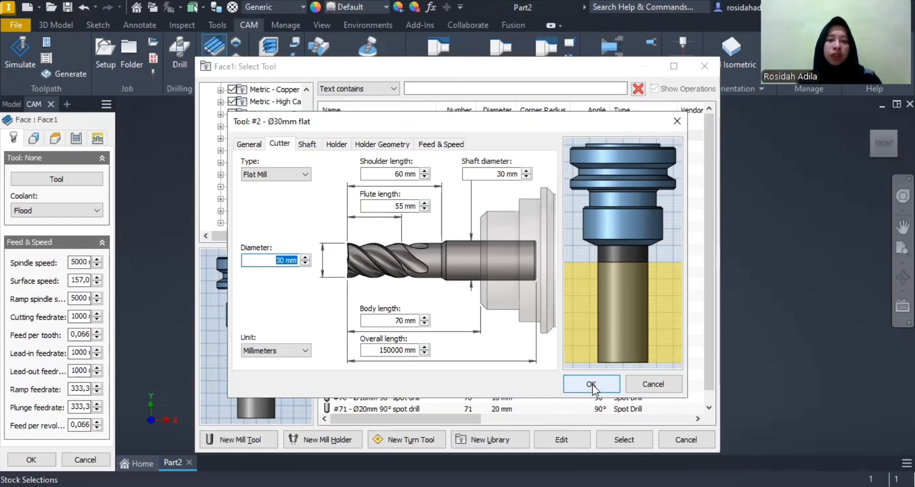
{"action": "left_click", "coordinate": [624, 441]}
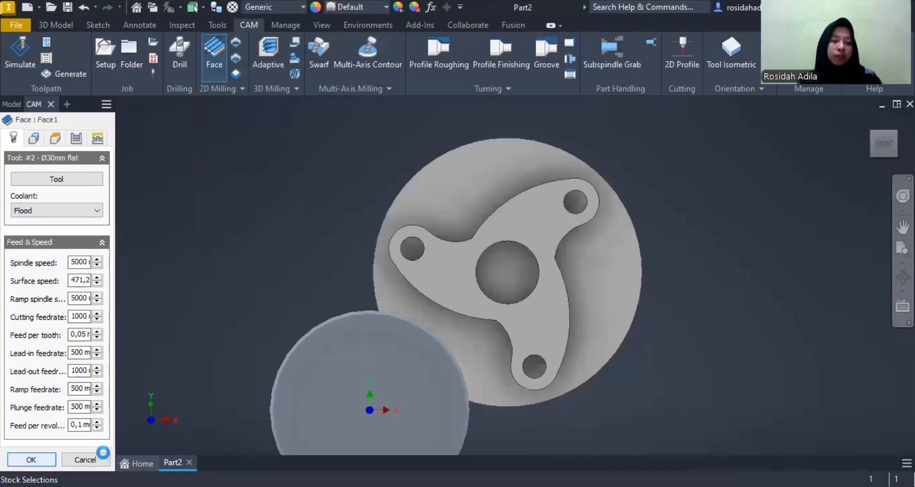
{"action": "key", "text": "Return"}
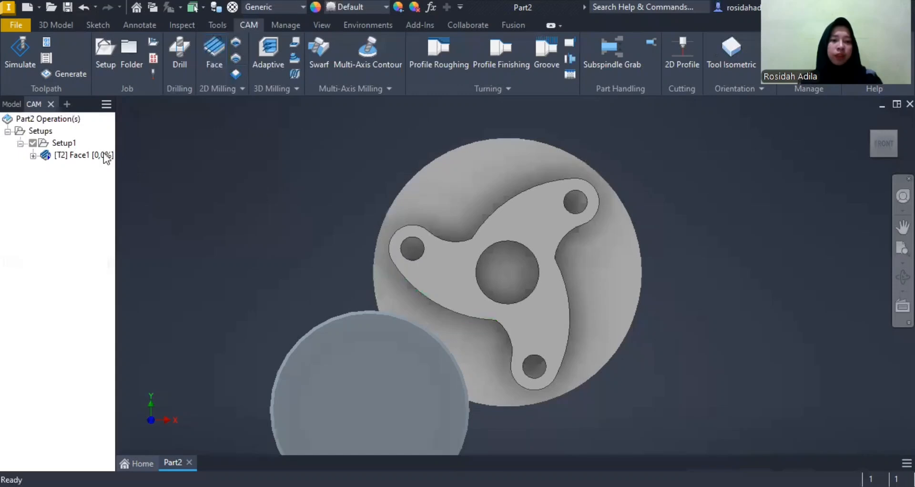
- Simulate the facing toolpath with the stock shown, and close the simulation
{"action": "left_click", "coordinate": [96, 157]}
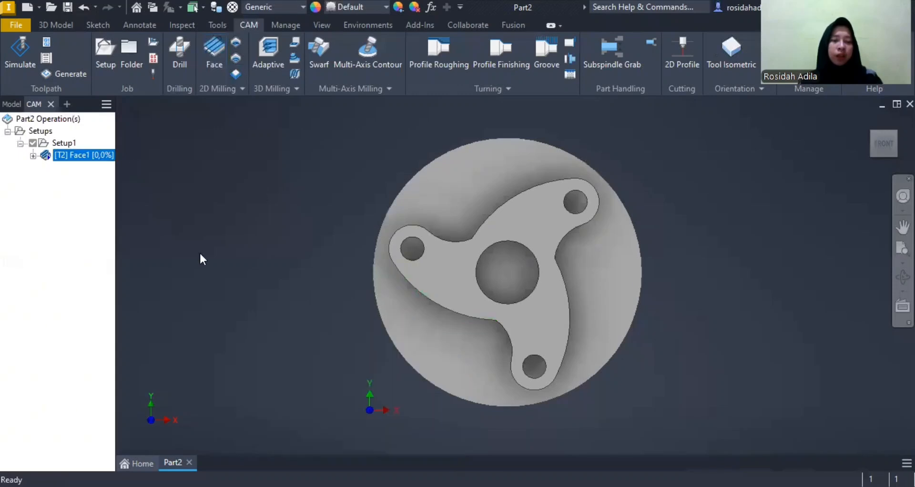
{"action": "left_click", "coordinate": [26, 53]}
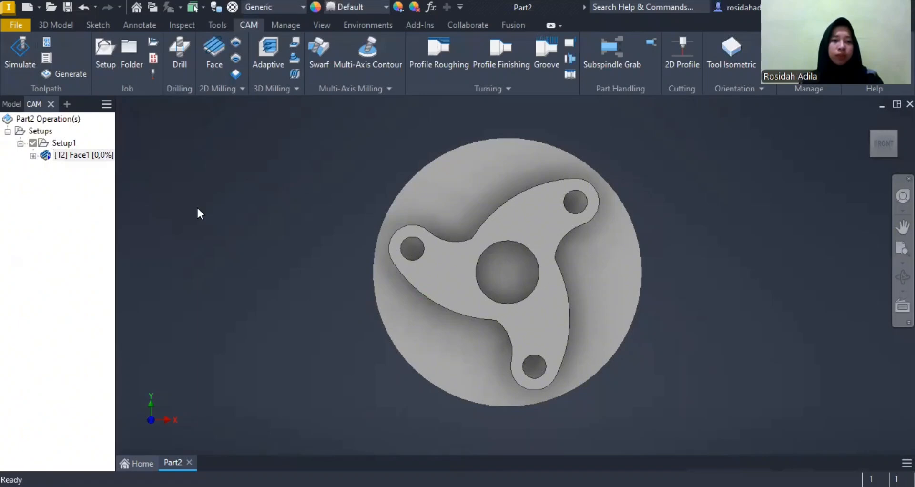
{"action": "left_click", "coordinate": [82, 157]}
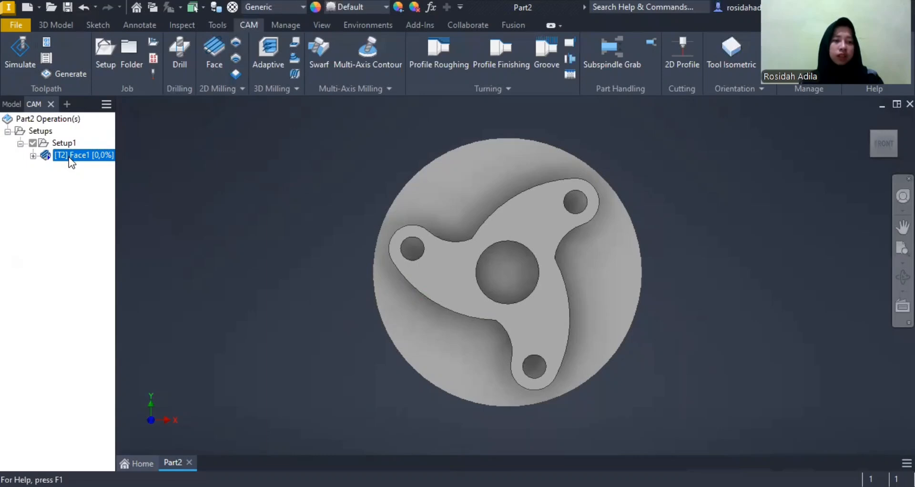
{"action": "left_click", "coordinate": [24, 62]}
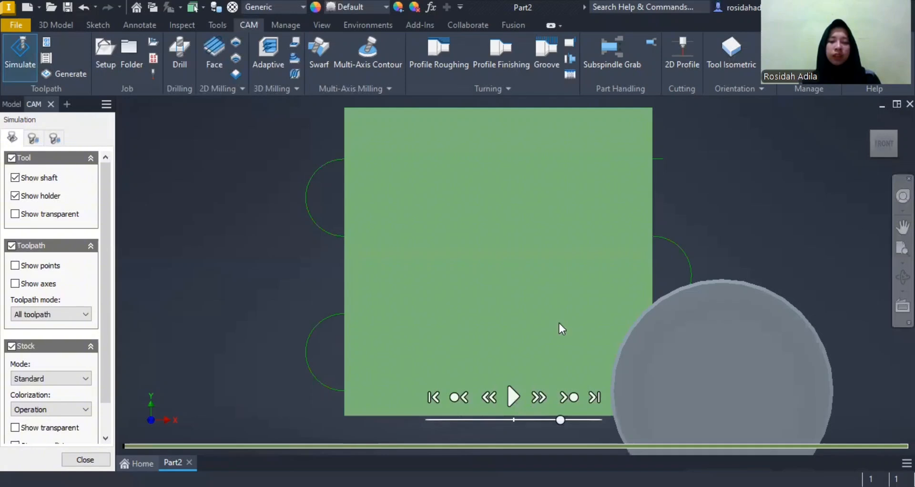
{"action": "key", "text": "space"}
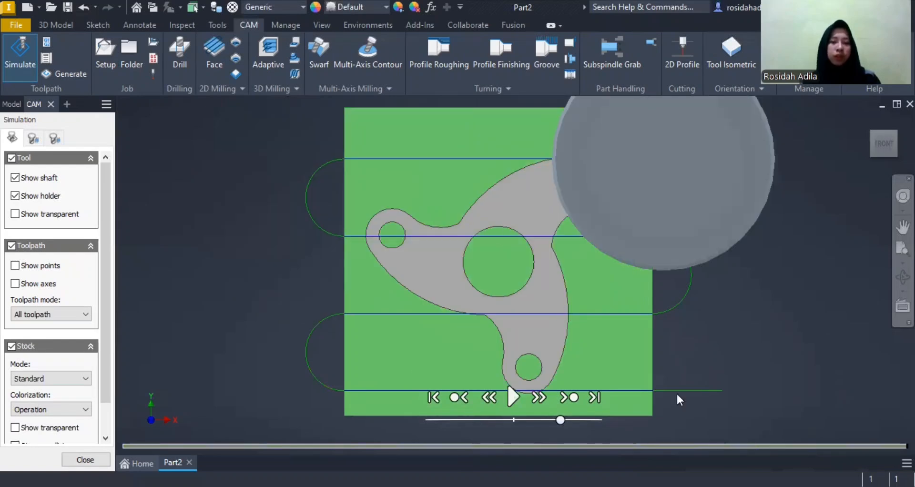
{"action": "key", "text": "Escape"}
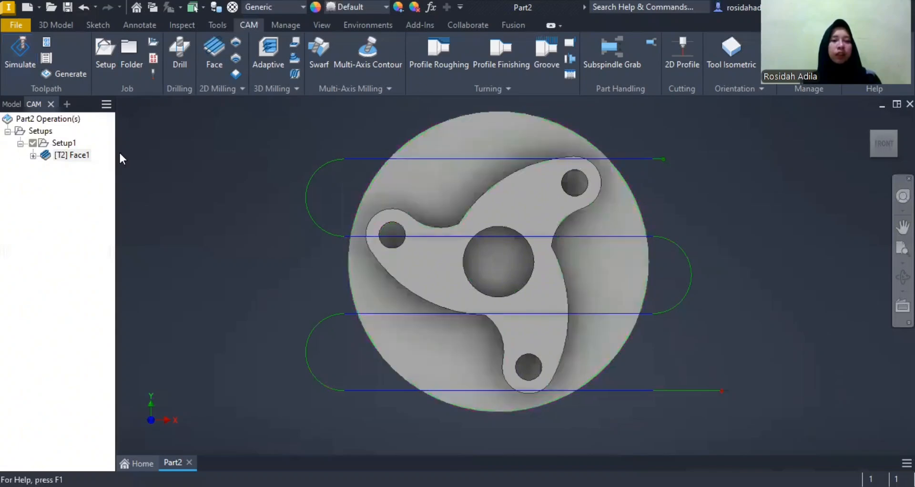
- Start a 2D Adaptive operation and open the Tutorial - Metric library to choose its tool
{"action": "left_click", "coordinate": [236, 41]}
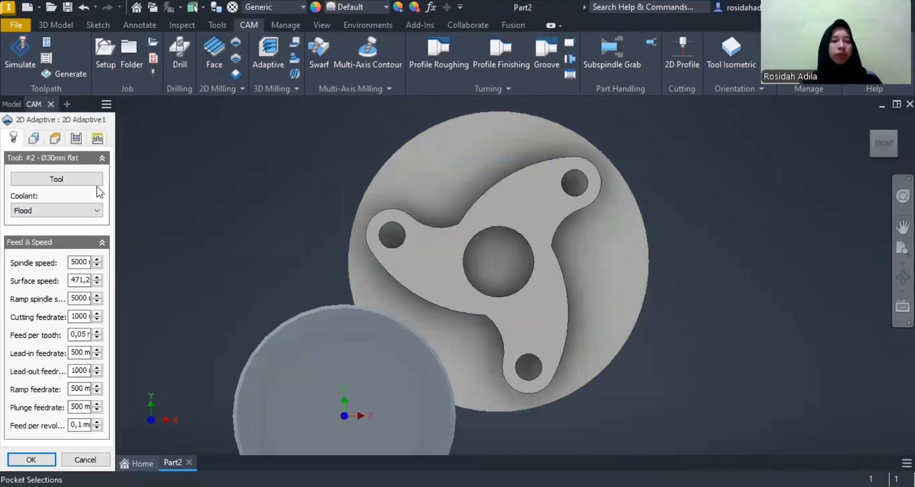
{"action": "left_click", "coordinate": [96, 184]}
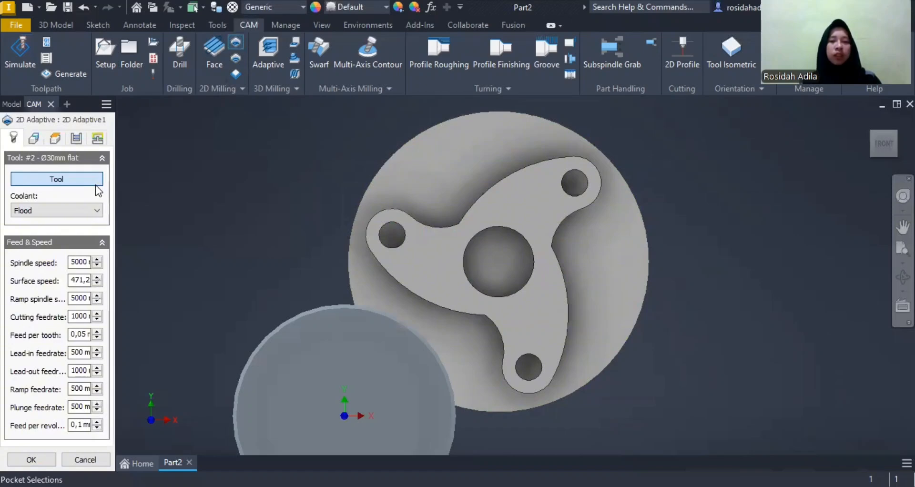
{"action": "scroll", "coordinate": [285, 224], "scroll_direction": "down", "scroll_amount": 2}
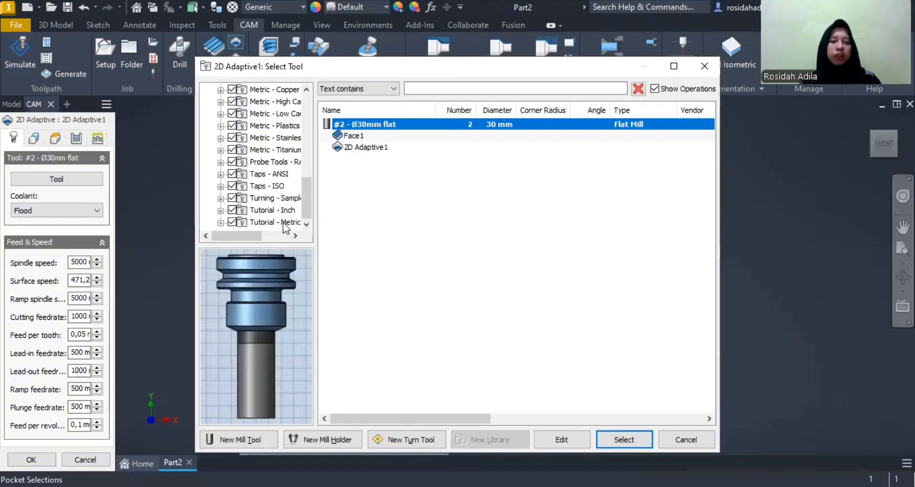
{"action": "left_click", "coordinate": [285, 223]}
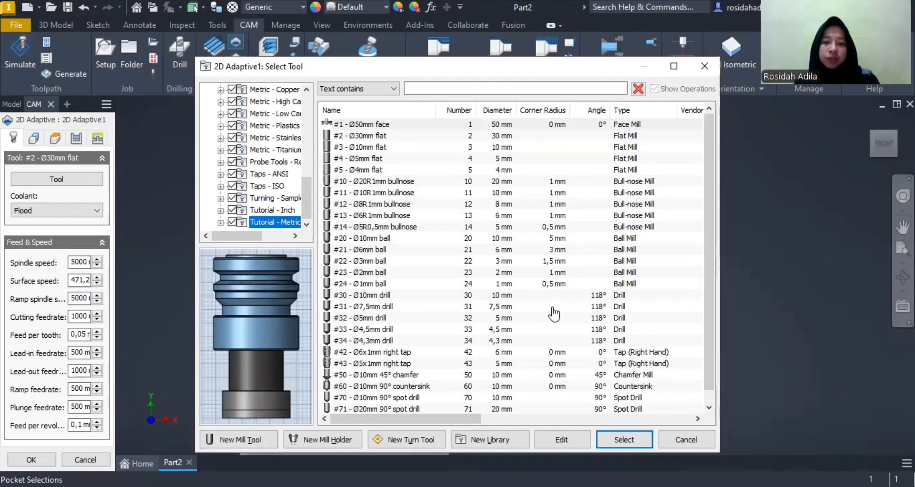
- Edit the #4 - Ø5mm flat mill's cutter geometry, setting both its flute length and shoulder length to 30 mm
{"action": "left_click", "coordinate": [559, 439]}
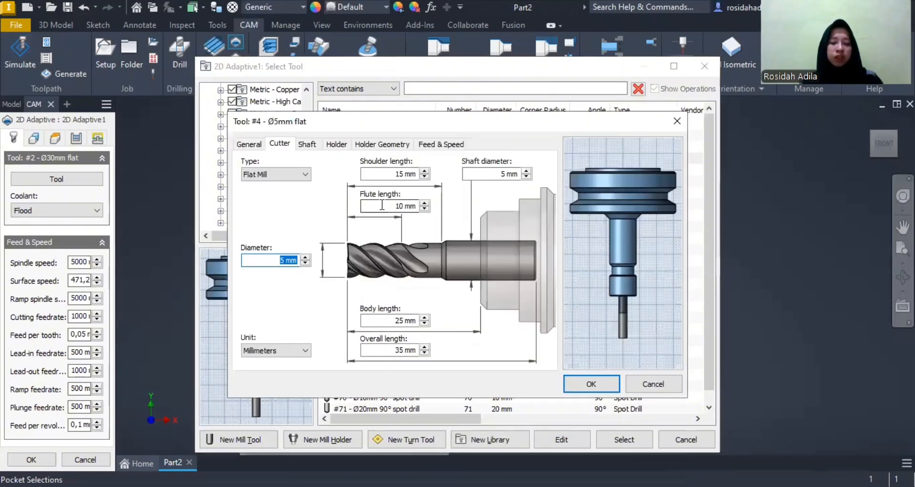
{"action": "double_click", "coordinate": [382, 204]}
{"action": "type", "text": "2"}
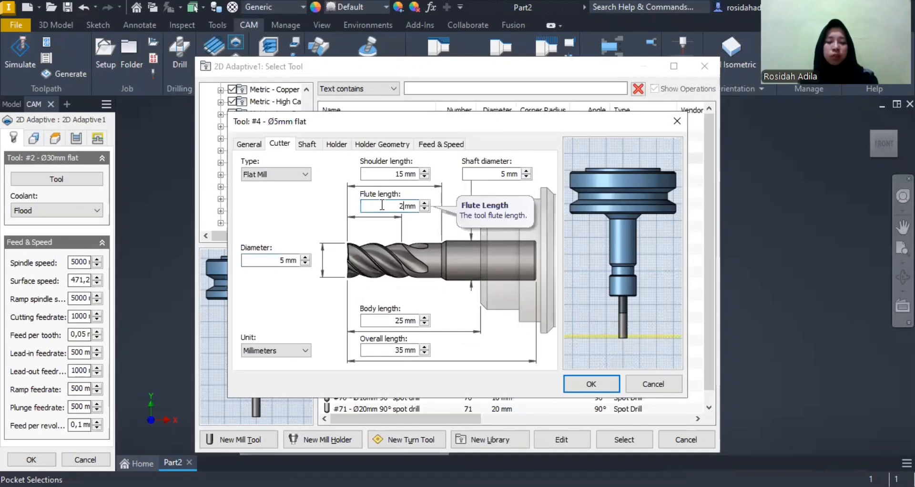
{"action": "type", "text": "0"}
{"action": "key", "text": "Return"}
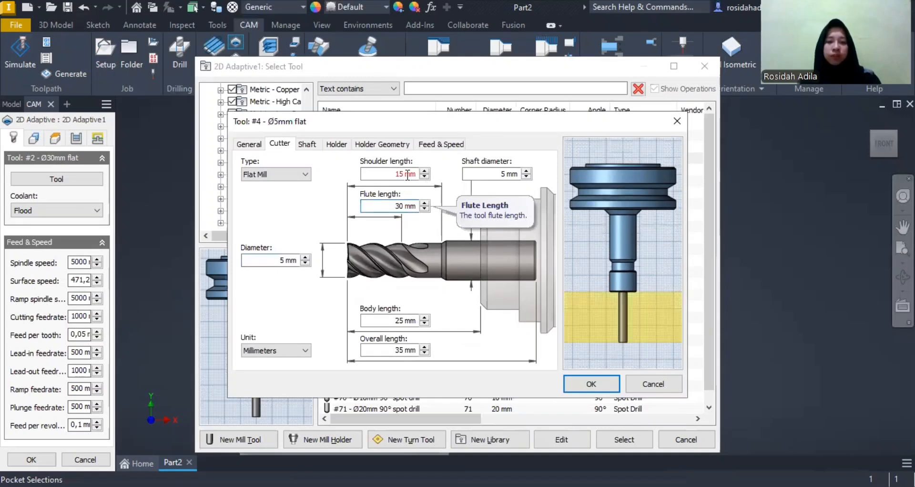
{"action": "double_click", "coordinate": [384, 173]}
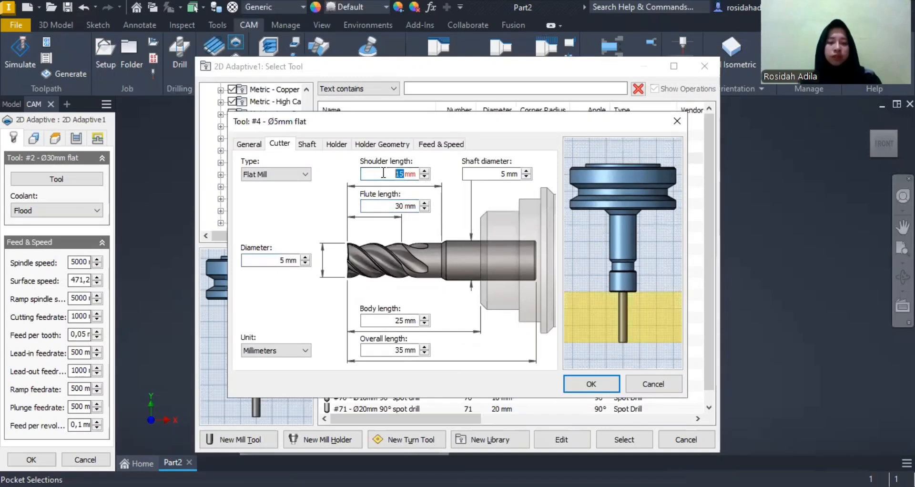
{"action": "type", "text": "30"}
{"action": "key", "text": "Return"}
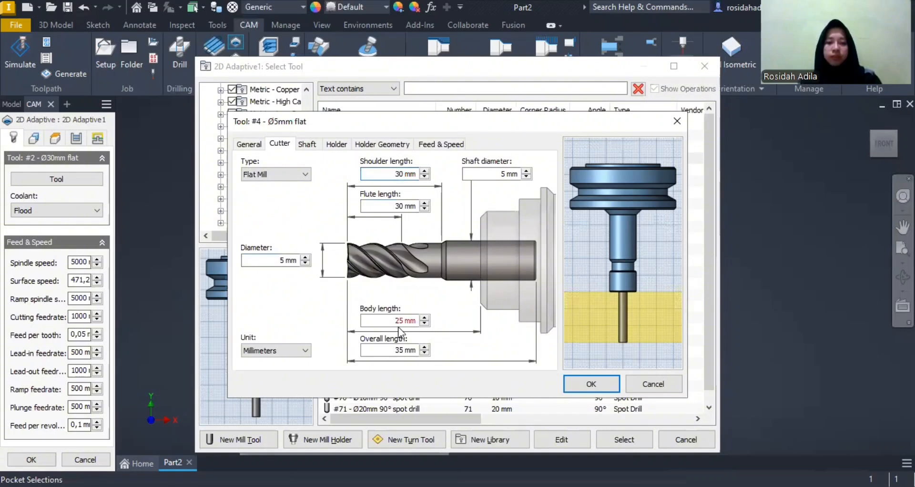
- Set the Ø5mm flat mill's body length to 35 mm and assign the edited tool to the 2D Adaptive operation
{"action": "double_click", "coordinate": [399, 320]}
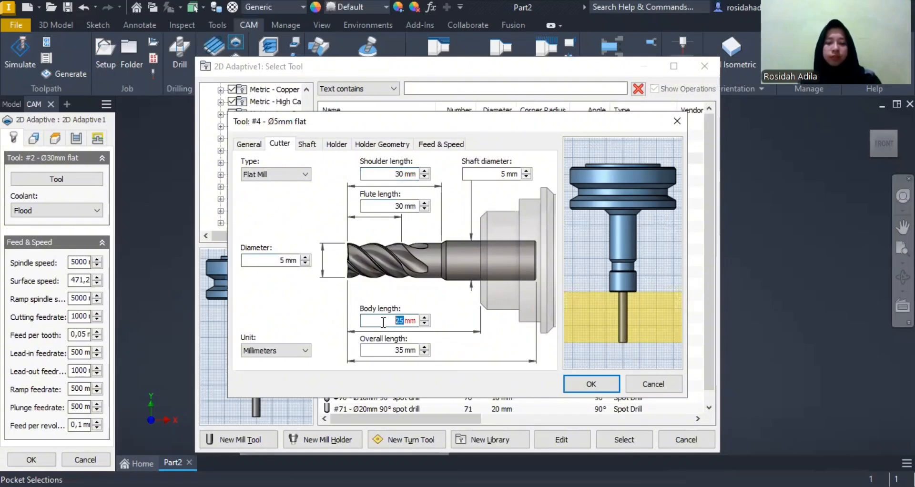
{"action": "type", "text": "30"}
{"action": "key", "text": "Return"}
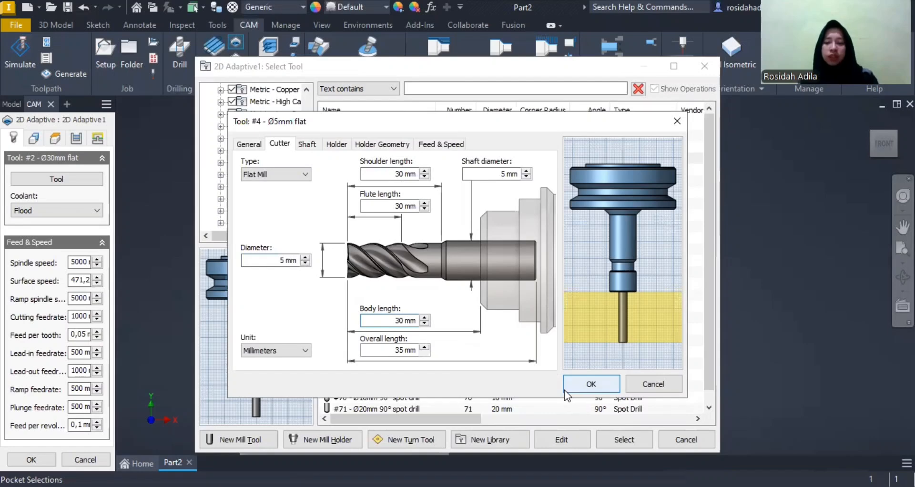
{"action": "key", "text": "BackSpace"}
{"action": "type", "text": "5"}
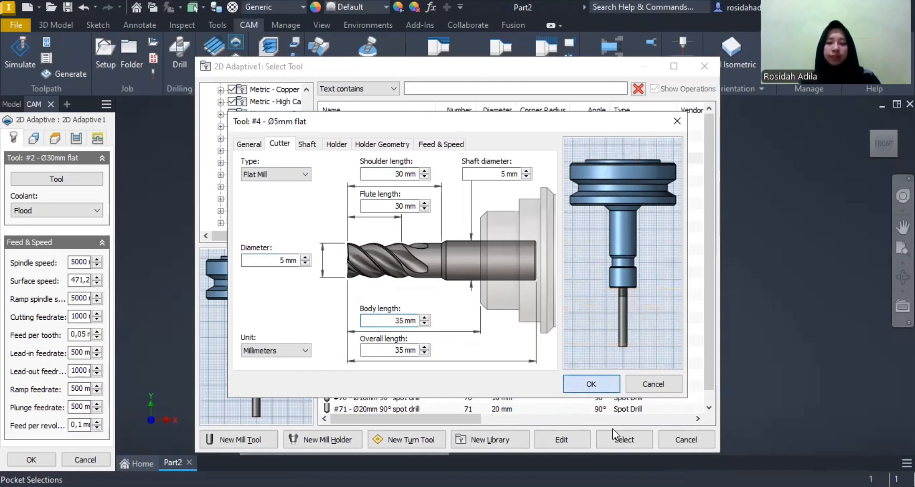
{"action": "key", "text": "Return"}
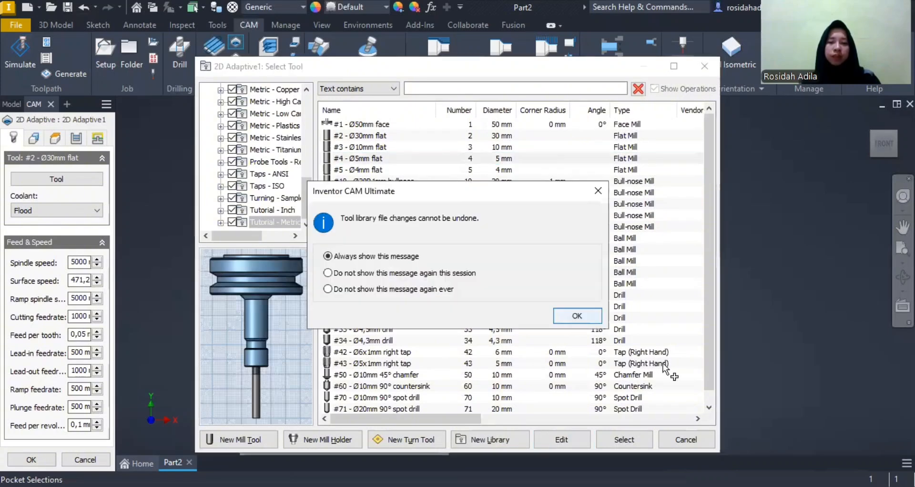
{"action": "key", "text": "Return"}
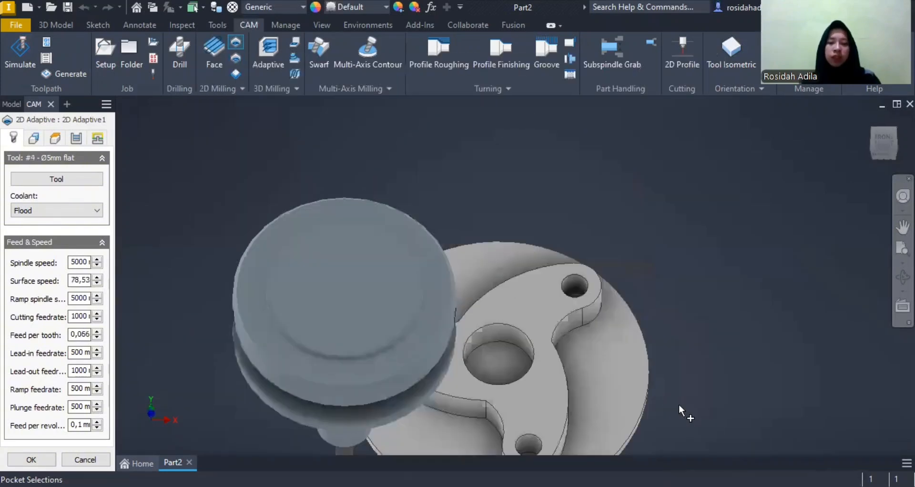
- Select the disc's upper and lower outer circular edges as pocket geometry and create the 2D Adaptive operation
{"action": "middle_click_drag", "start_coordinate": [671, 385], "coordinate": [636, 258]}
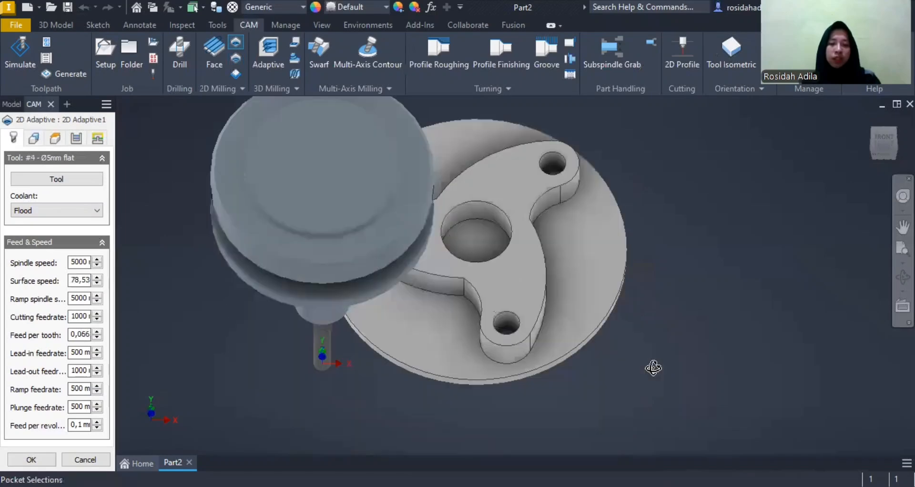
{"action": "middle_click_drag", "start_coordinate": [653, 368], "coordinate": [650, 359], "text": "shift"}
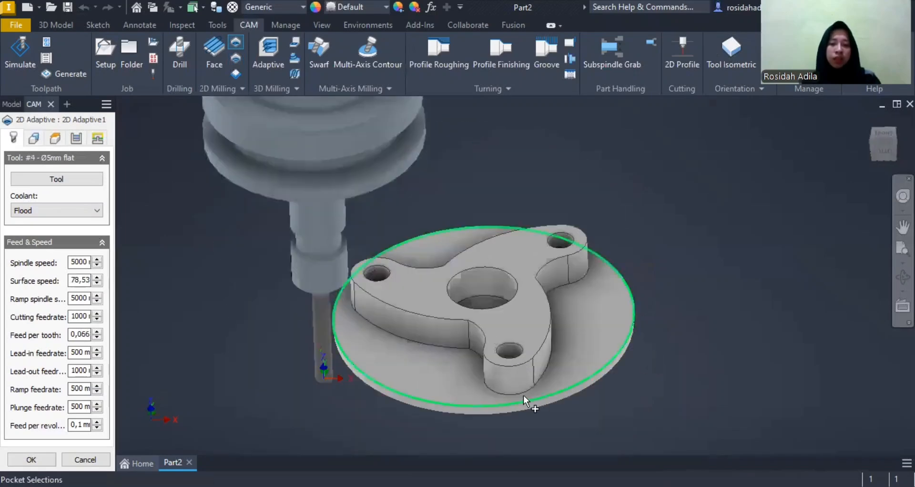
{"action": "scroll", "coordinate": [480, 405], "scroll_direction": "up", "scroll_amount": 5}
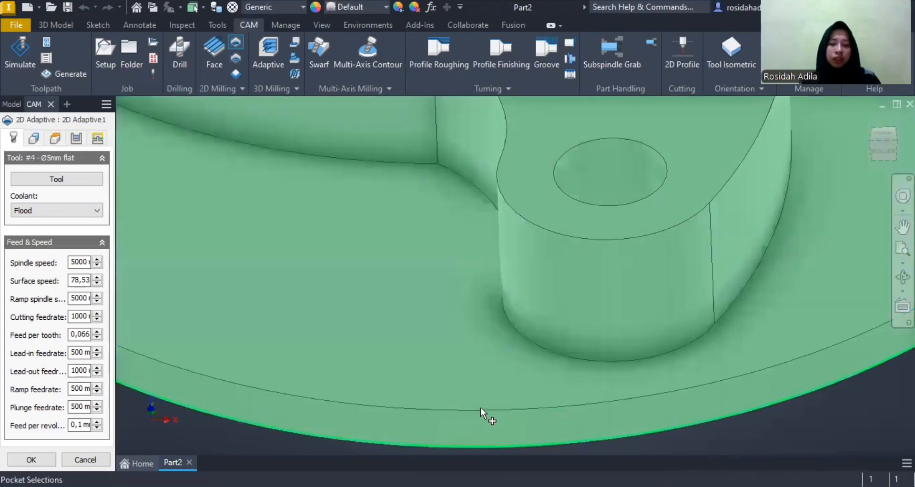
{"action": "left_click", "coordinate": [513, 411]}
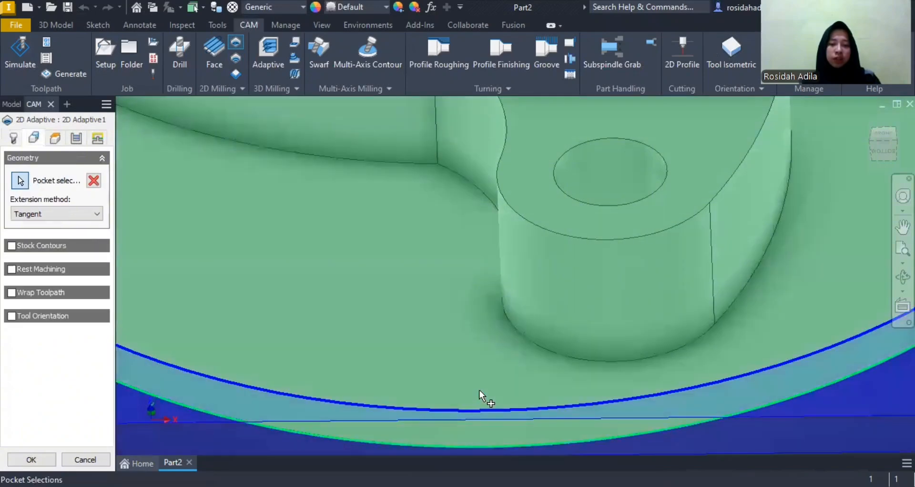
{"action": "scroll", "coordinate": [479, 390], "scroll_direction": "down", "scroll_amount": 5}
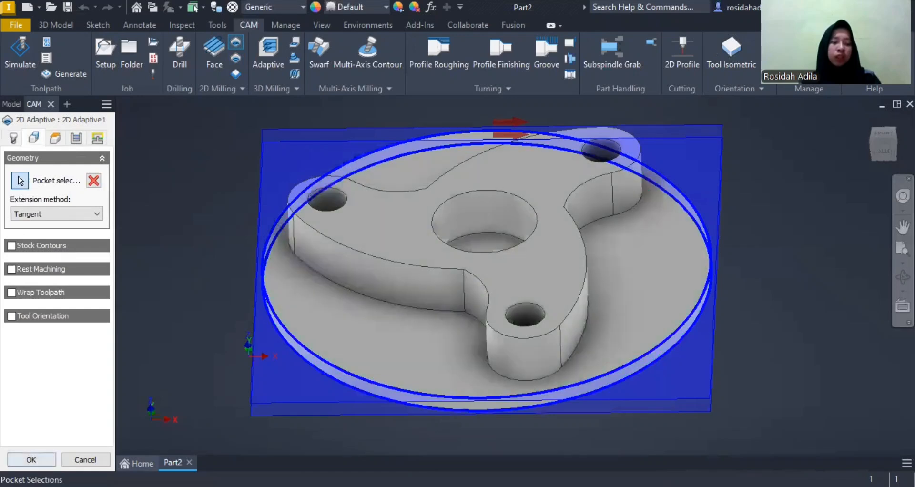
{"action": "left_click", "coordinate": [32, 460]}
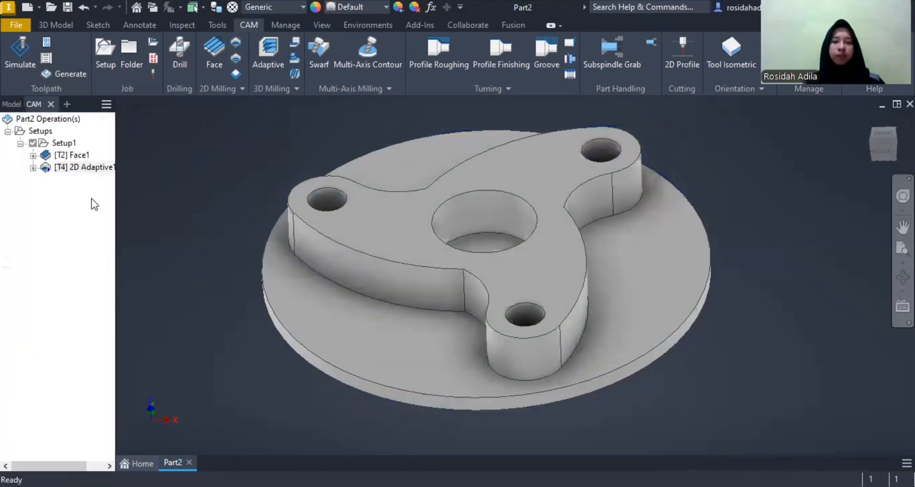
- Add a second 2D Adaptive operation with the #4 - Ø5mm flat mill, using the disc face around the arms as the pocket
{"action": "left_click", "coordinate": [91, 168]}
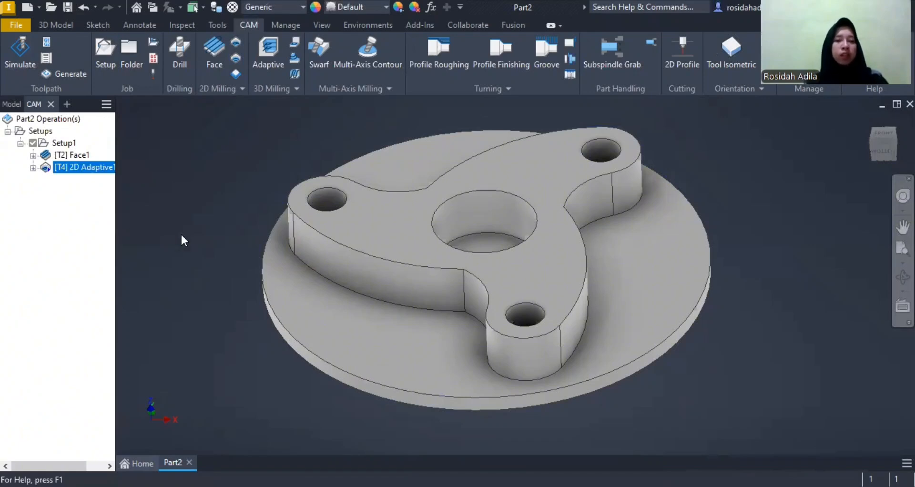
{"action": "left_click", "coordinate": [94, 194]}
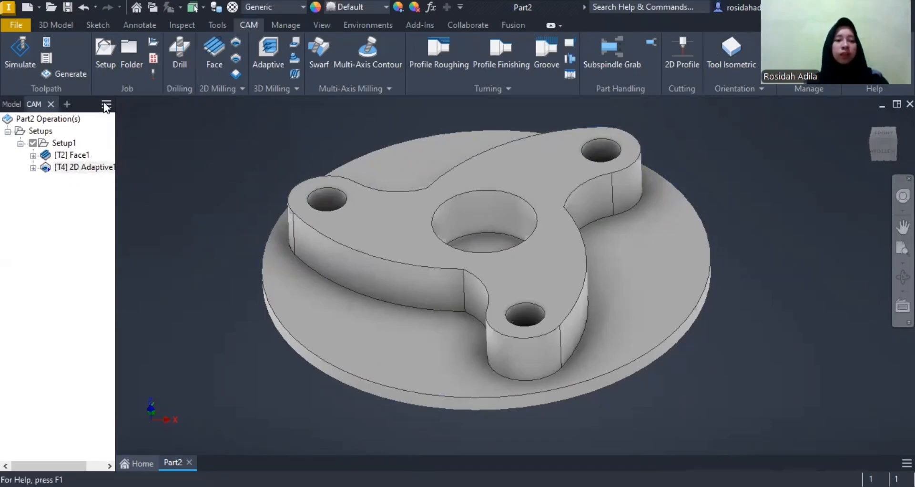
{"action": "left_click", "coordinate": [235, 45]}
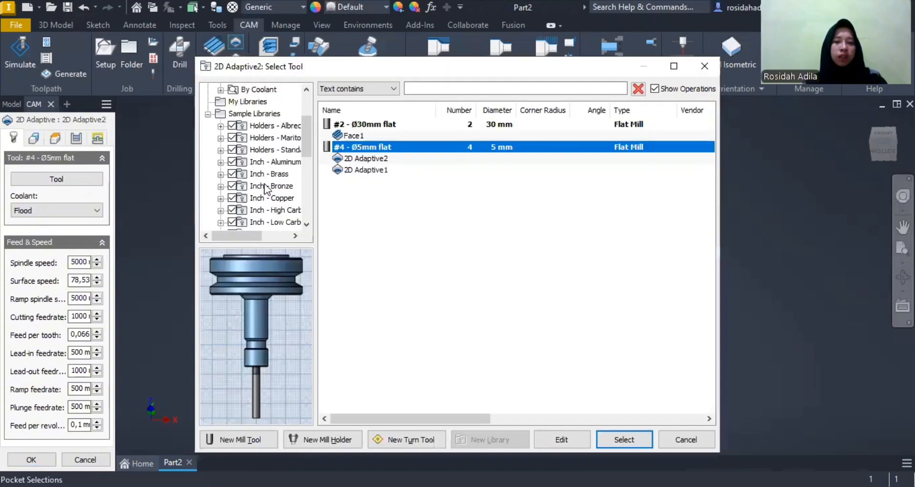
{"action": "scroll", "coordinate": [267, 188], "scroll_direction": "down", "scroll_amount": 6}
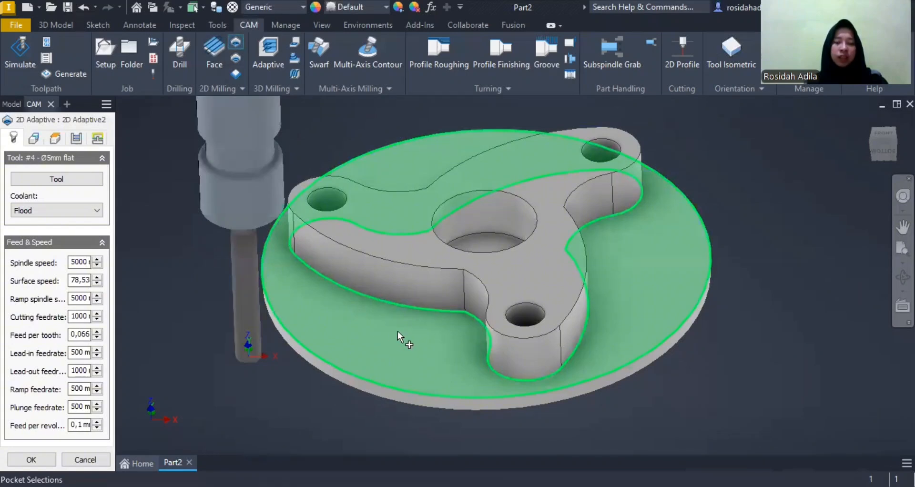
{"action": "left_click", "coordinate": [368, 331]}
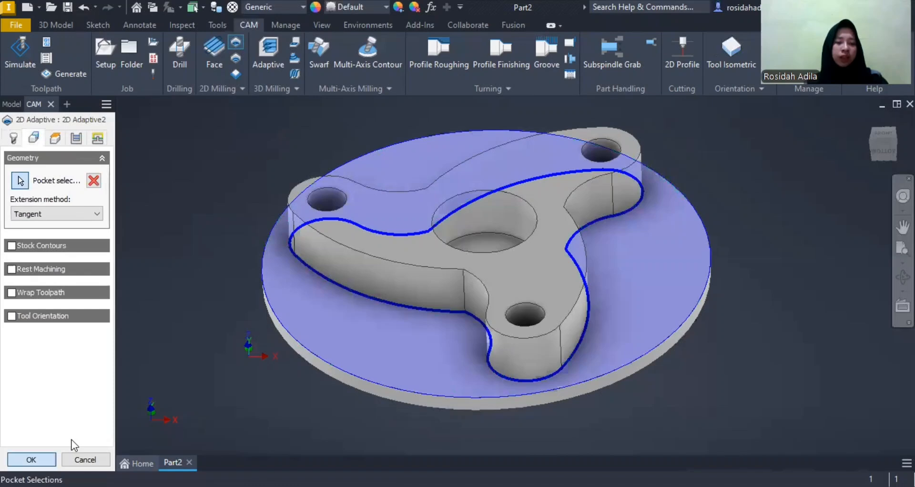
{"action": "key", "text": "Return"}
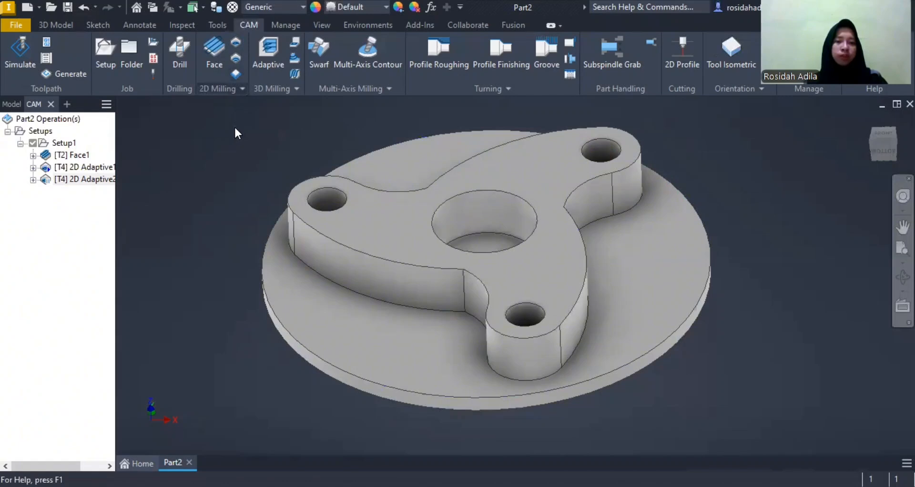
- Add a 2D Contour operation with the #4 - Ø5mm flat mill along the upper and lower outlines of the three-arm boss
{"action": "left_click", "coordinate": [241, 89]}
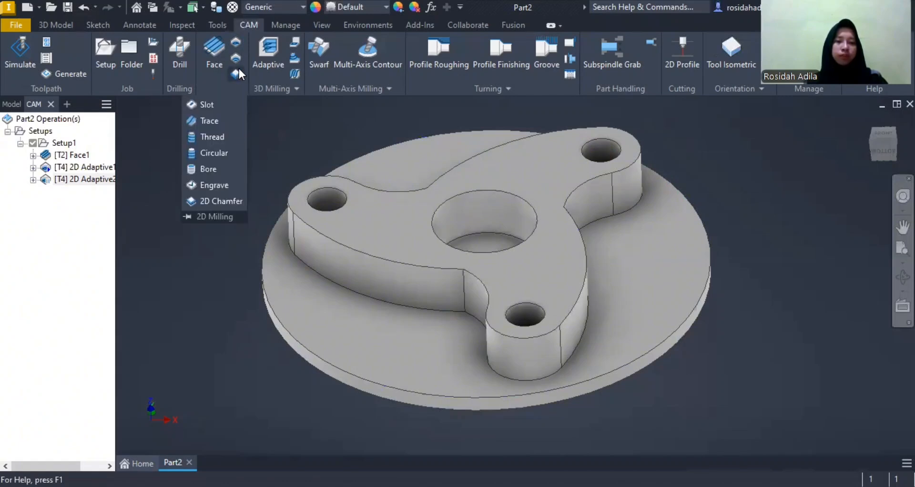
{"action": "left_click", "coordinate": [240, 56]}
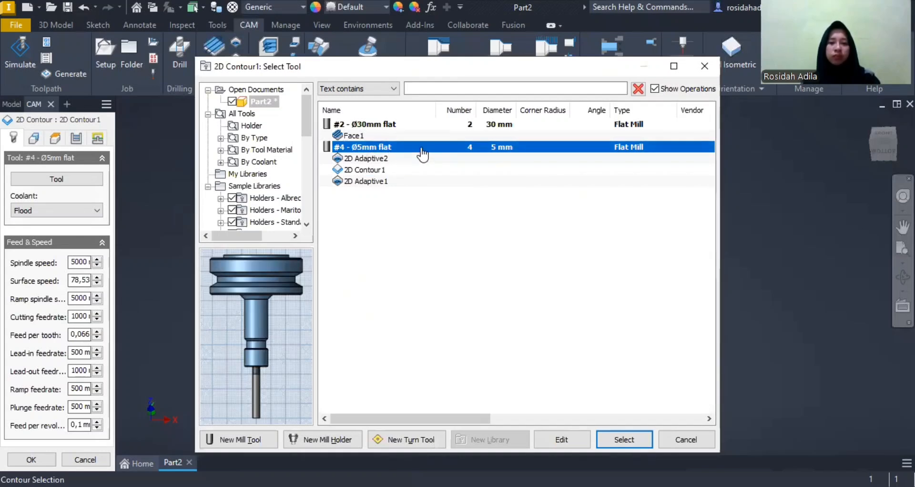
{"action": "left_click", "coordinate": [627, 443]}
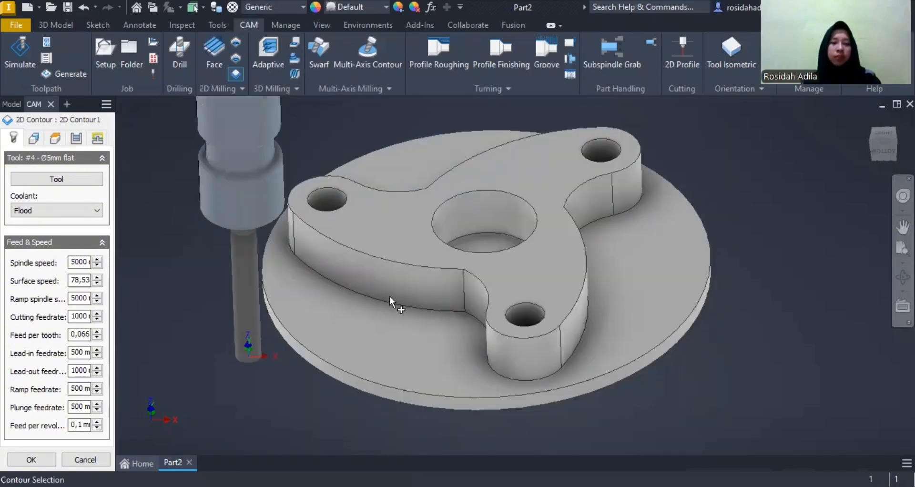
{"action": "left_click", "coordinate": [390, 298]}
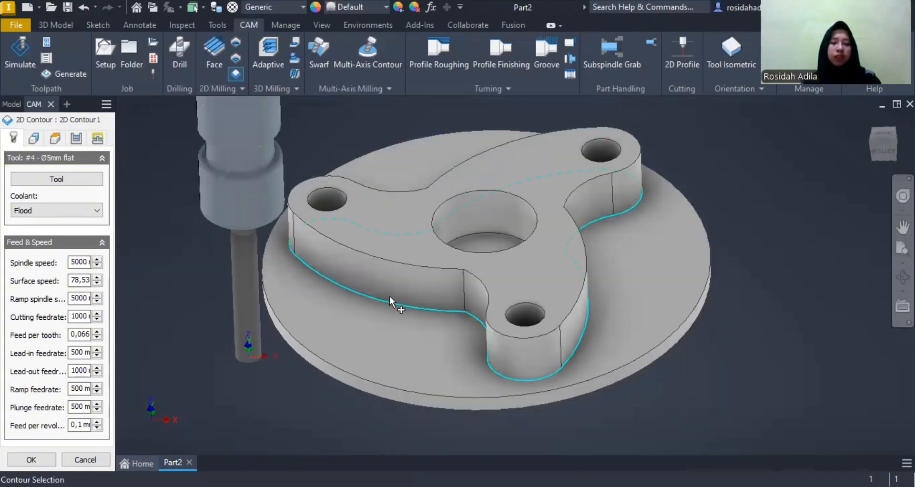
{"action": "left_click", "coordinate": [398, 261]}
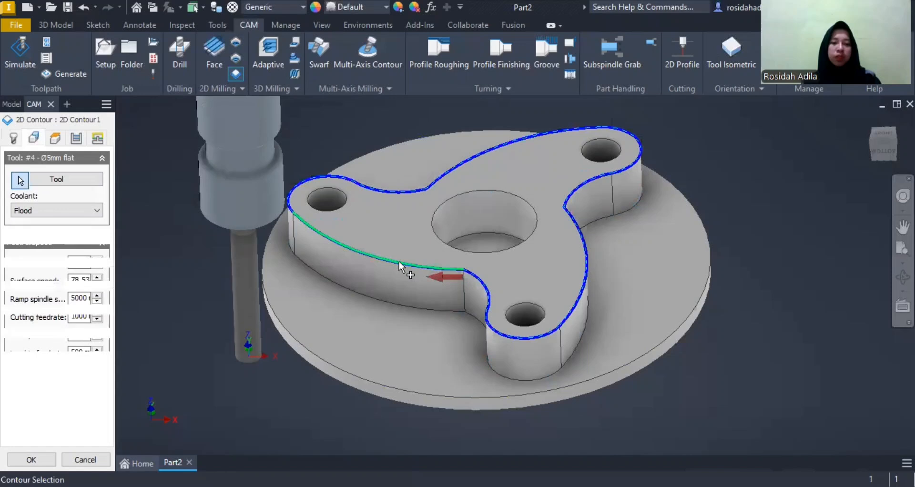
{"action": "left_click", "coordinate": [390, 299]}
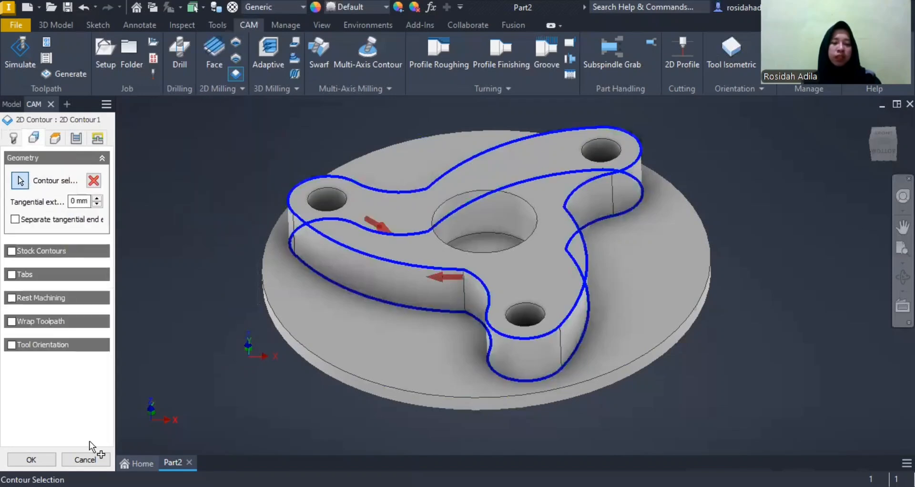
{"action": "key", "text": "Return"}
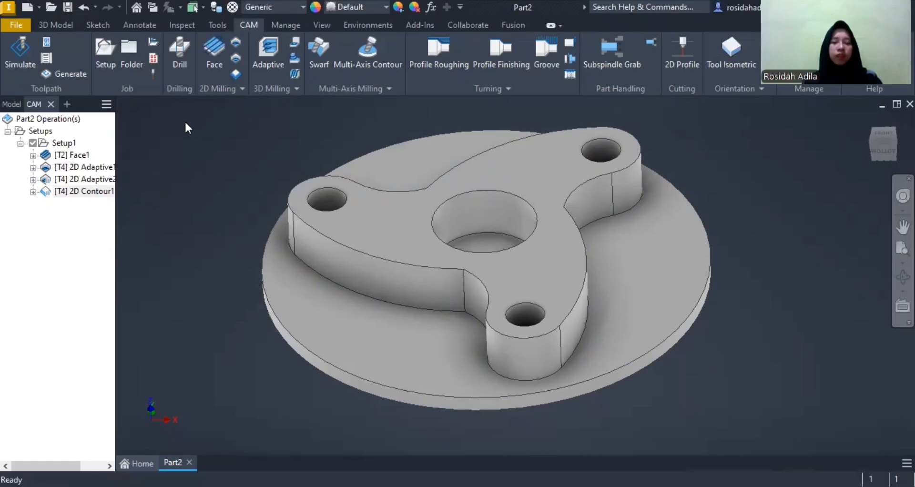
- Start a Drill operation and set the diameter of the Tutorial - Metric library's #3 - Ø10mm flat mill to 7.5 mm
{"action": "left_click", "coordinate": [180, 64]}
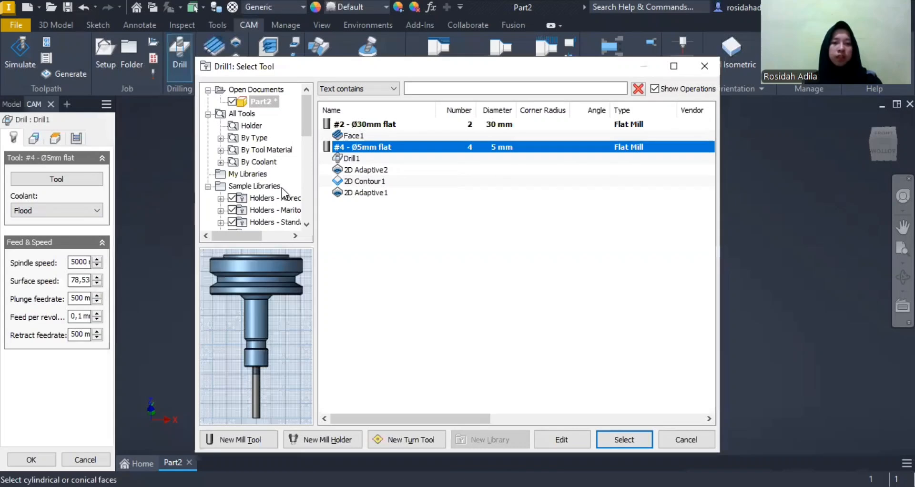
{"action": "scroll", "coordinate": [259, 224], "scroll_direction": "down", "scroll_amount": 6}
{"action": "left_click", "coordinate": [257, 222]}
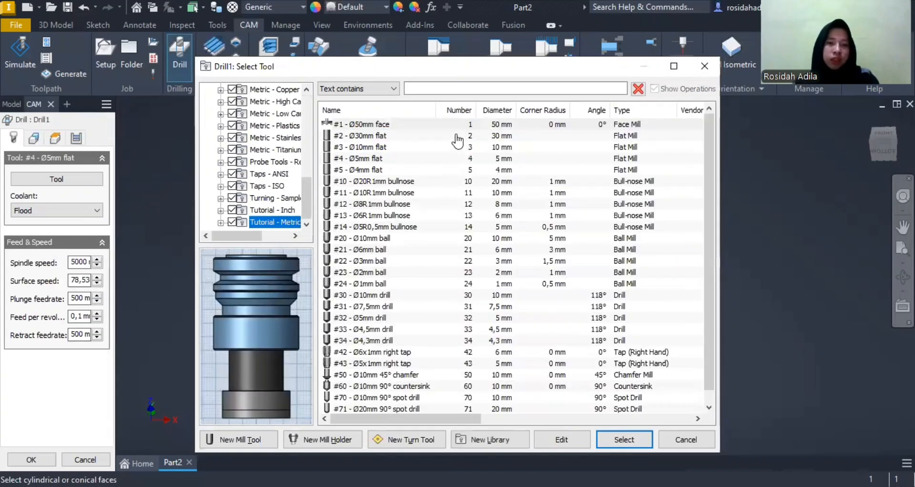
{"action": "left_click", "coordinate": [418, 147]}
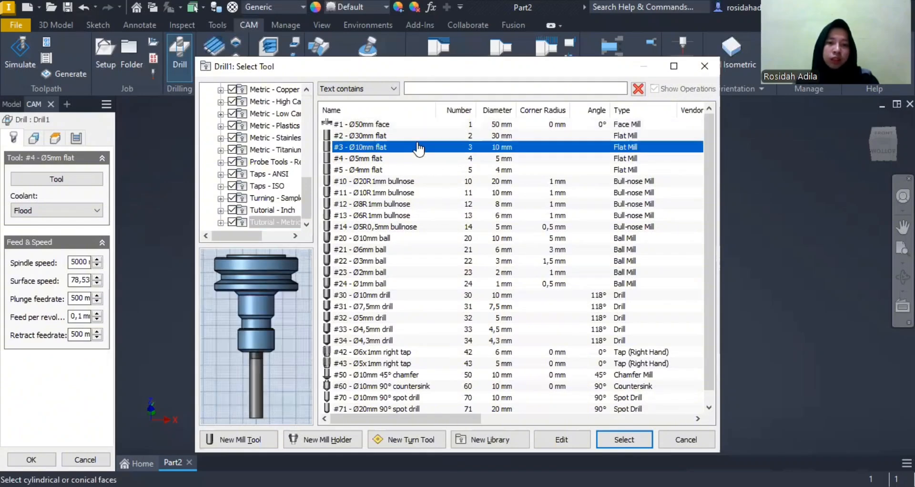
{"action": "left_click", "coordinate": [570, 437]}
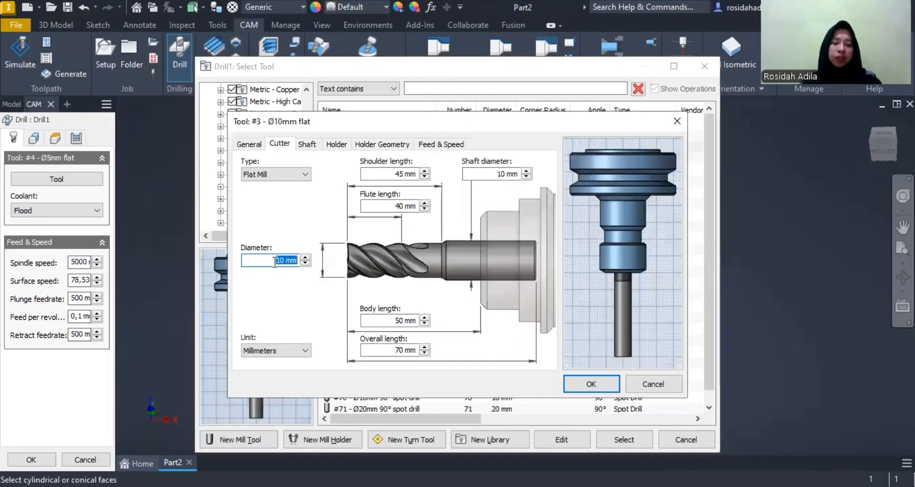
{"action": "type", "text": "7"}
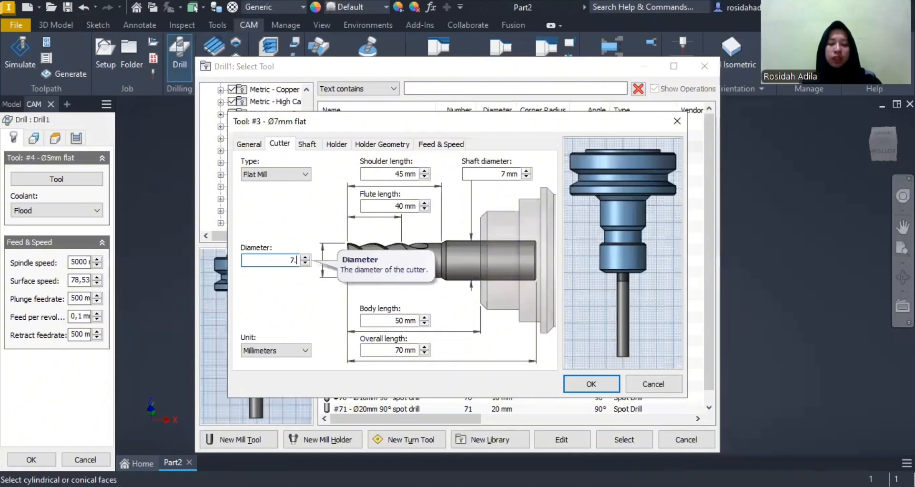
{"action": "type", "text": ".5"}
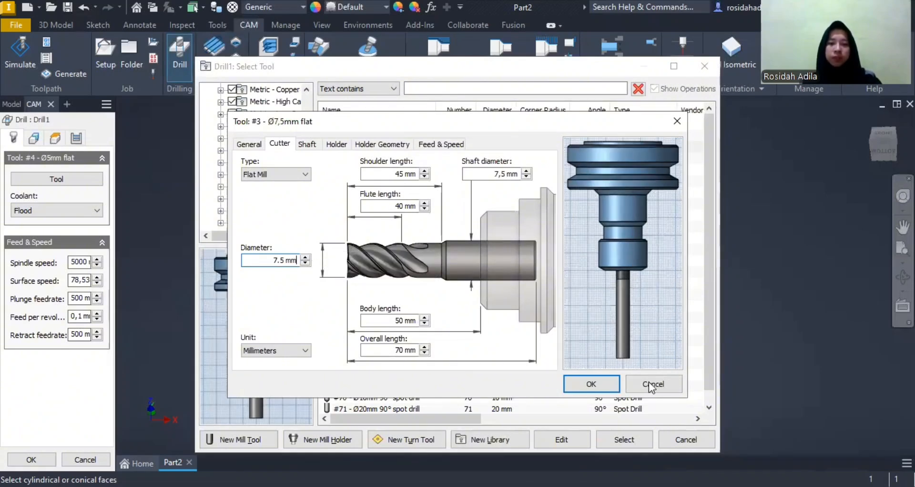
{"action": "left_click", "coordinate": [599, 384]}
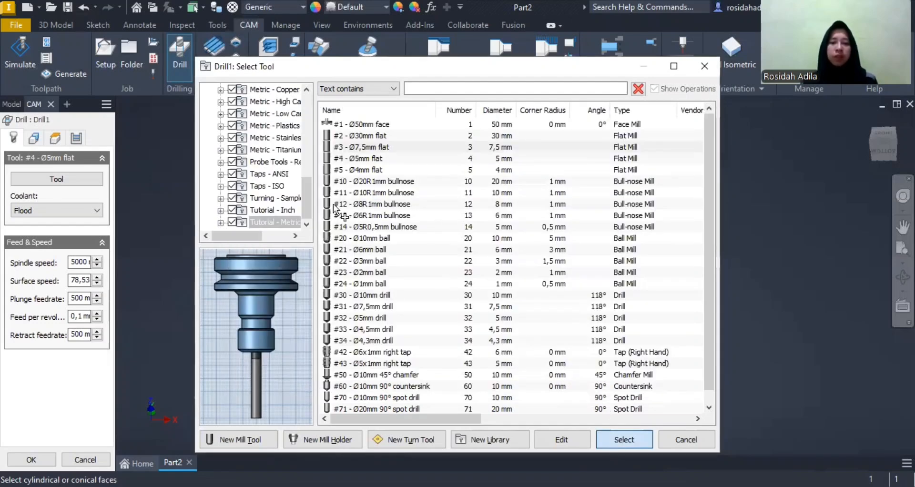
- Assign the edited #3 flat mill and create the Drill operation on the three holes at the arm ends
{"action": "key", "text": "Return"}
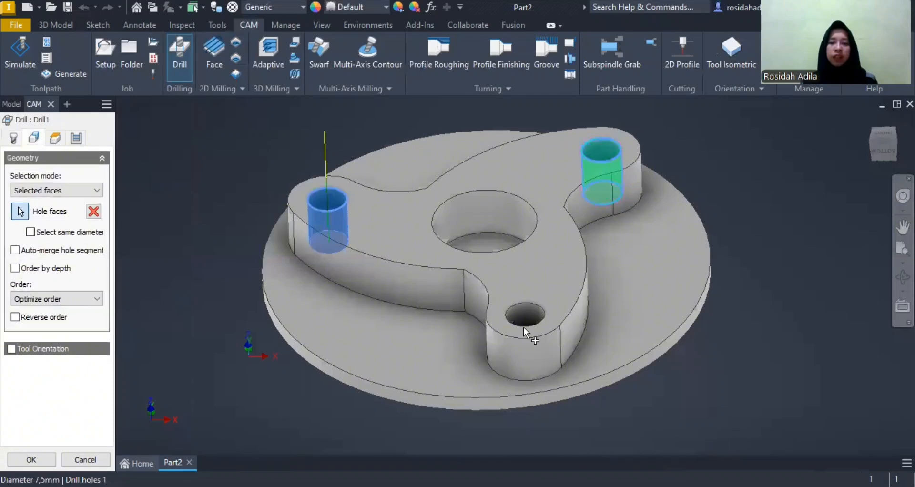
{"action": "left_click", "coordinate": [516, 314]}
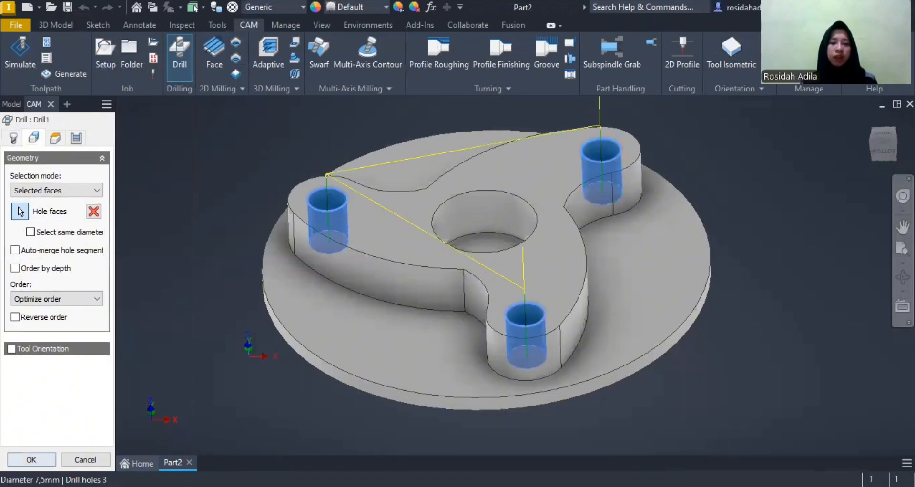
{"action": "left_click", "coordinate": [31, 459]}
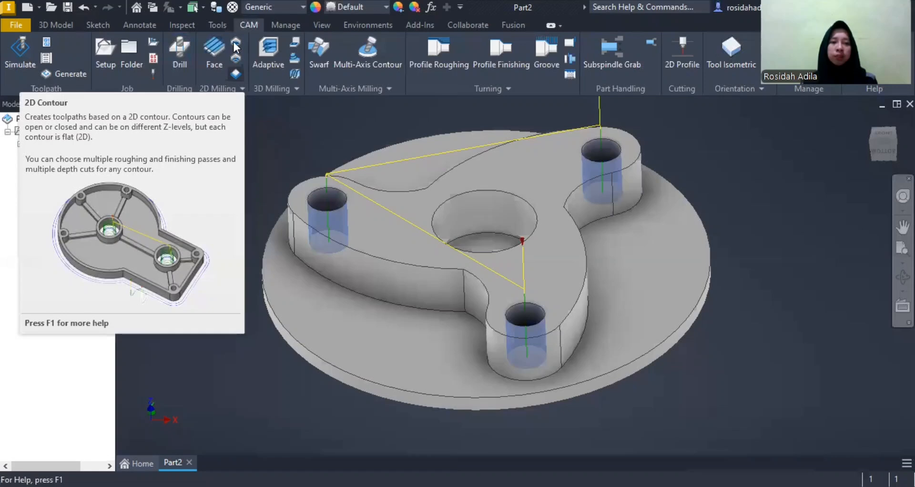
- Add a third 2D Adaptive operation with the #4 - Ø5mm flat mill, using the central bore's upper and lower circular edges as pockets
{"action": "left_click", "coordinate": [238, 70]}
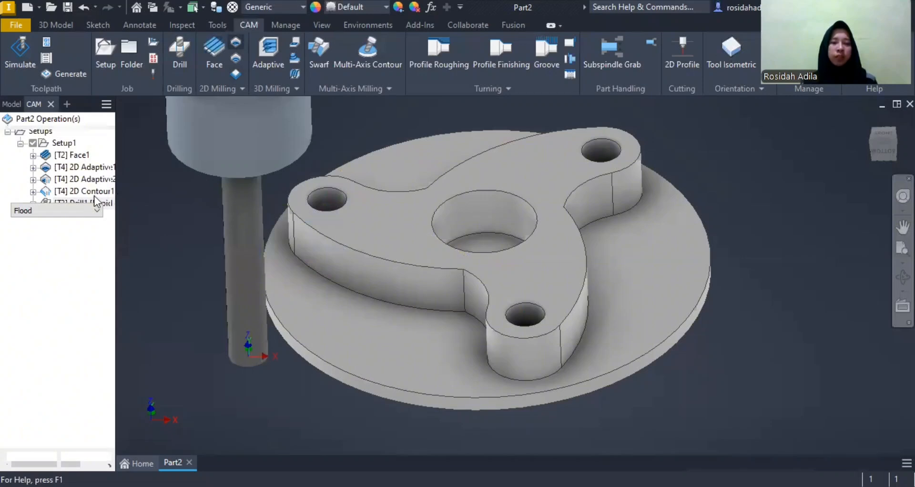
{"action": "left_click", "coordinate": [82, 178]}
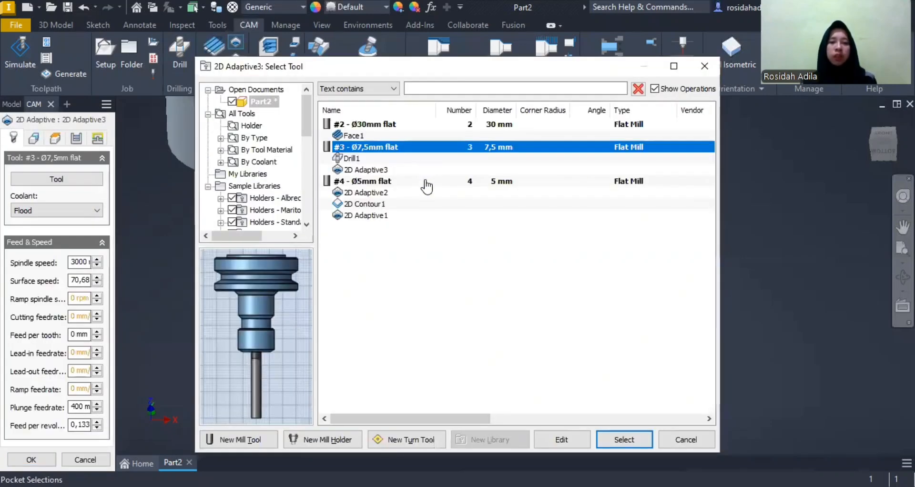
{"action": "left_click", "coordinate": [426, 187]}
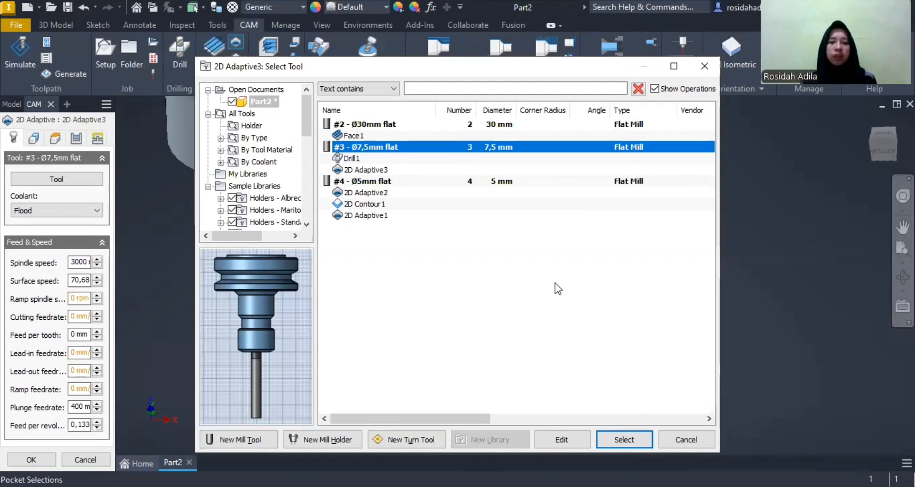
{"action": "left_click", "coordinate": [628, 440]}
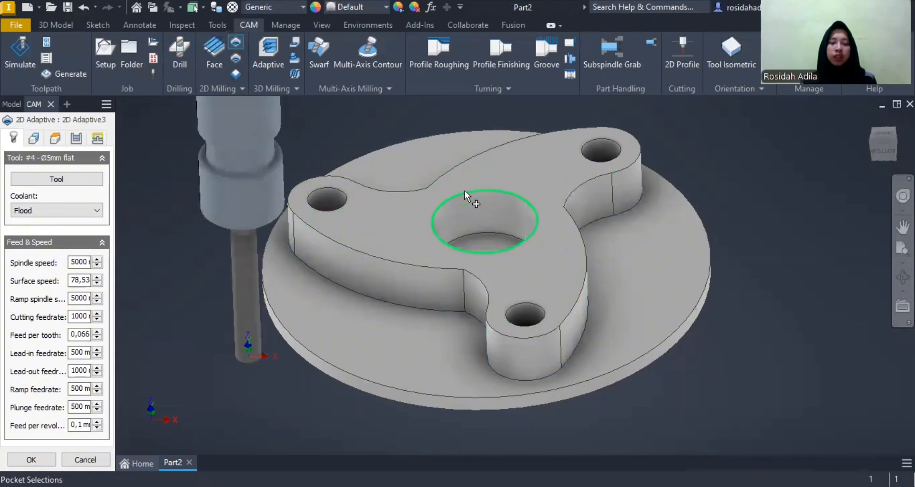
{"action": "left_click", "coordinate": [468, 236]}
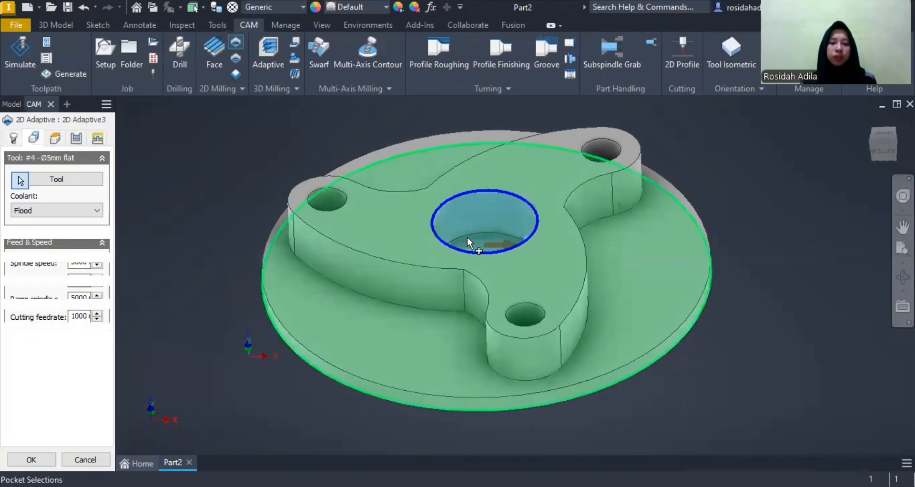
{"action": "left_click", "coordinate": [467, 237]}
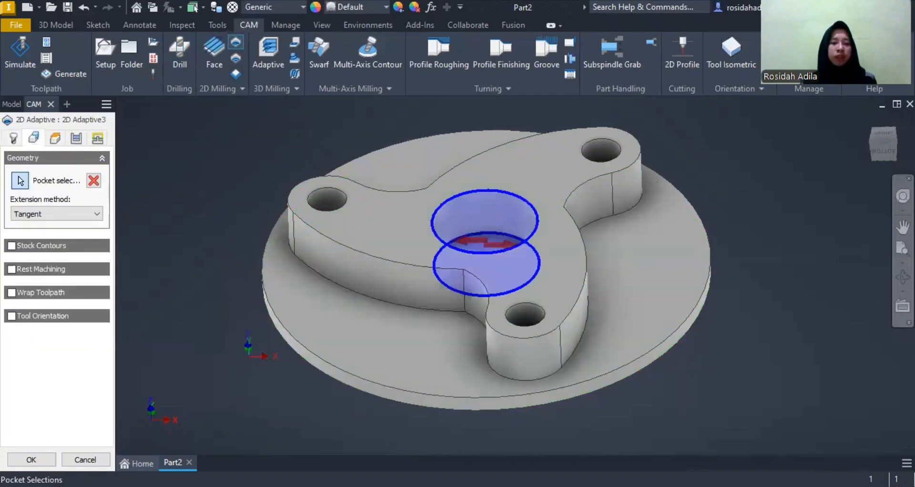
{"action": "left_click", "coordinate": [31, 459]}
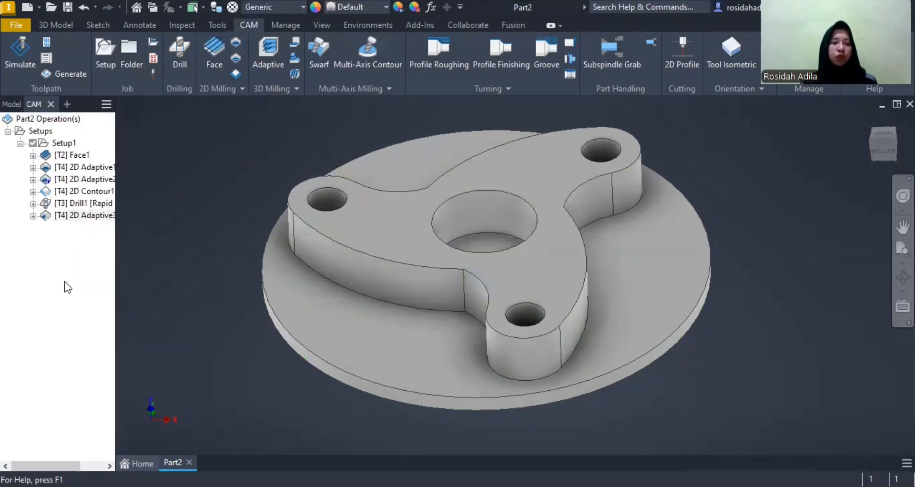
- Display the toolpaths of Setup1 and all its operations together, and clear the selection
{"action": "left_click", "coordinate": [82, 191], "text": "ctrl"}
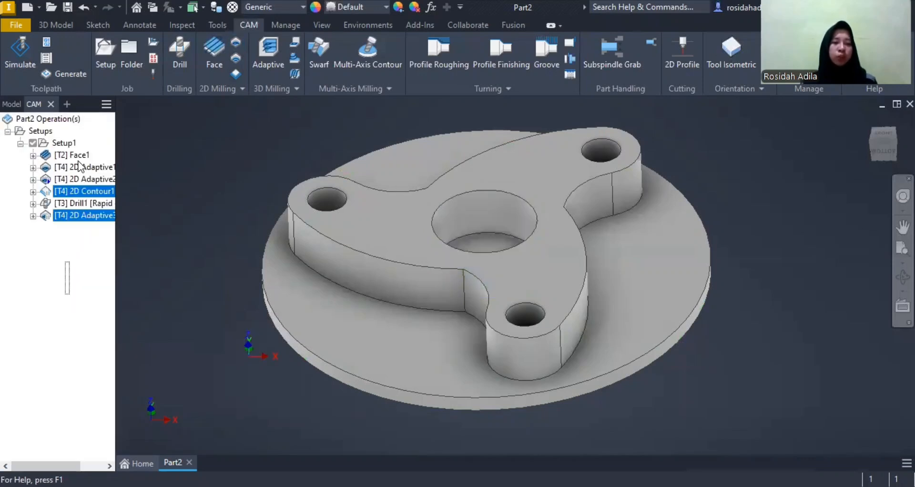
{"action": "left_click", "coordinate": [74, 153], "text": "shift"}
{"action": "left_click", "coordinate": [63, 143], "text": "ctrl"}
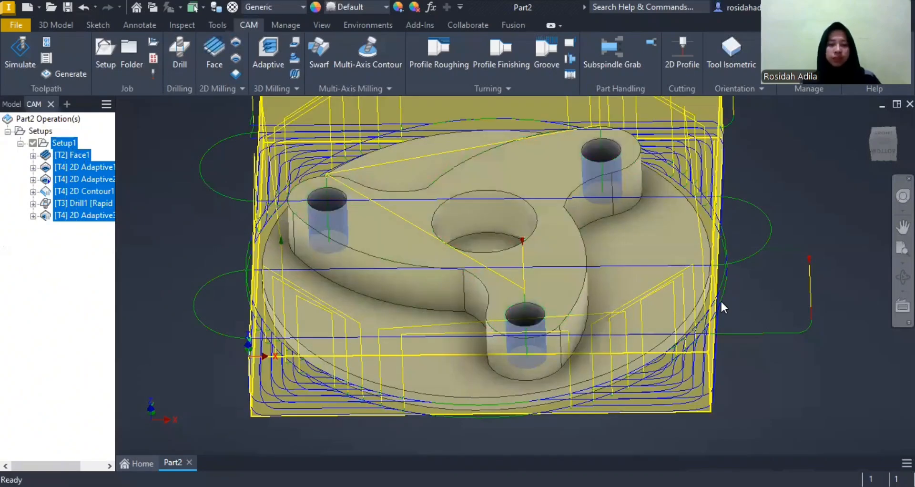
{"action": "left_click", "coordinate": [756, 297]}
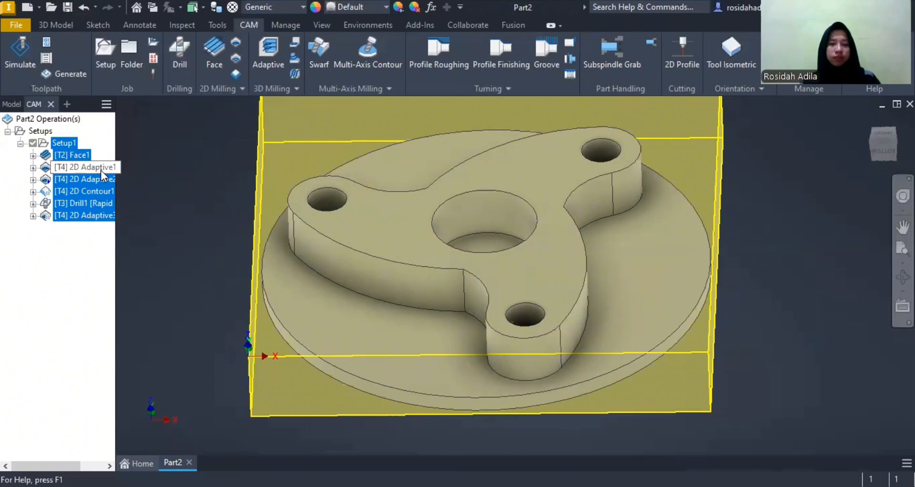
{"action": "left_click", "coordinate": [89, 273]}
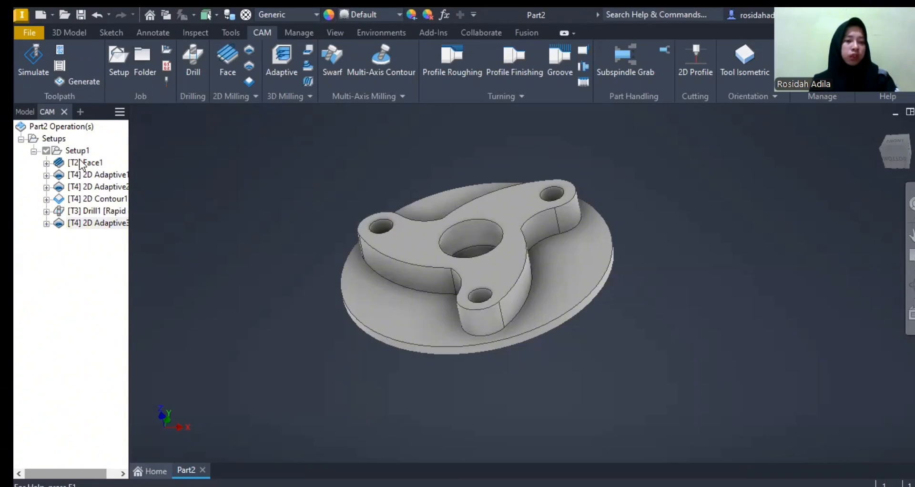
- Select all six operations from Face1 to 2D Adaptive3 and run their machining simulation
{"action": "left_click_drag", "start_coordinate": [75, 187], "coordinate": [85, 256]}
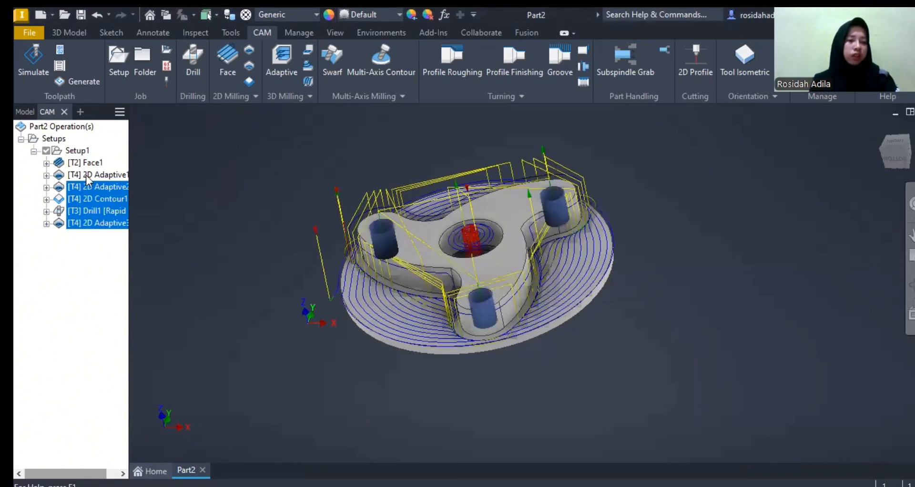
{"action": "key", "text": "Escape"}
{"action": "left_click_drag", "start_coordinate": [86, 249], "coordinate": [81, 158]}
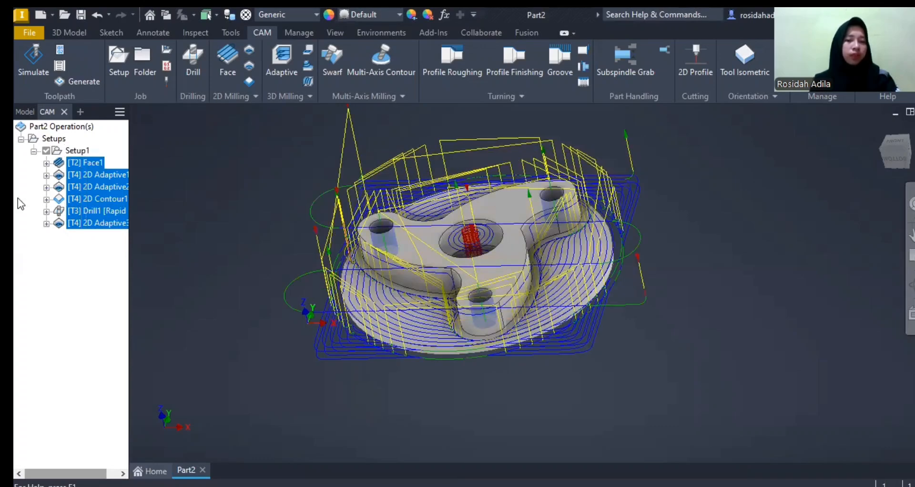
{"action": "left_click", "coordinate": [29, 58]}
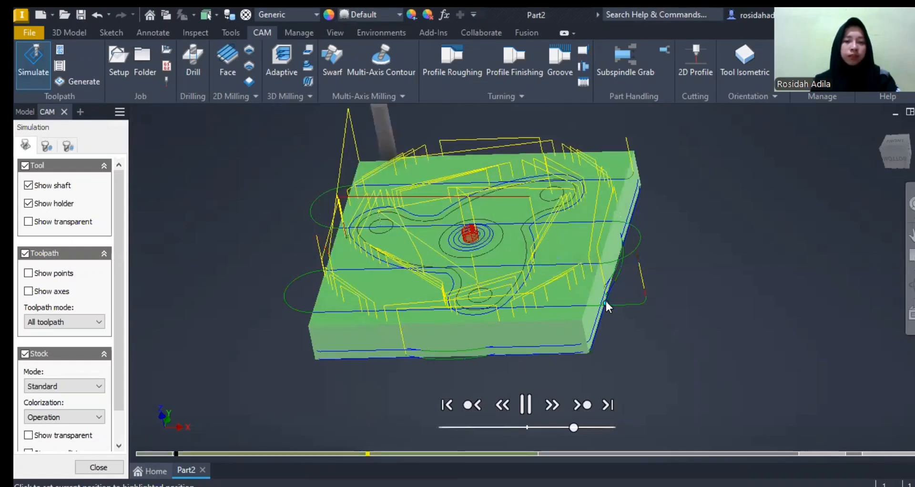
- Examine the simulated roughing around the disc's outer edge, checking up close the material removed near the stock corner
{"action": "left_click", "coordinate": [605, 300]}
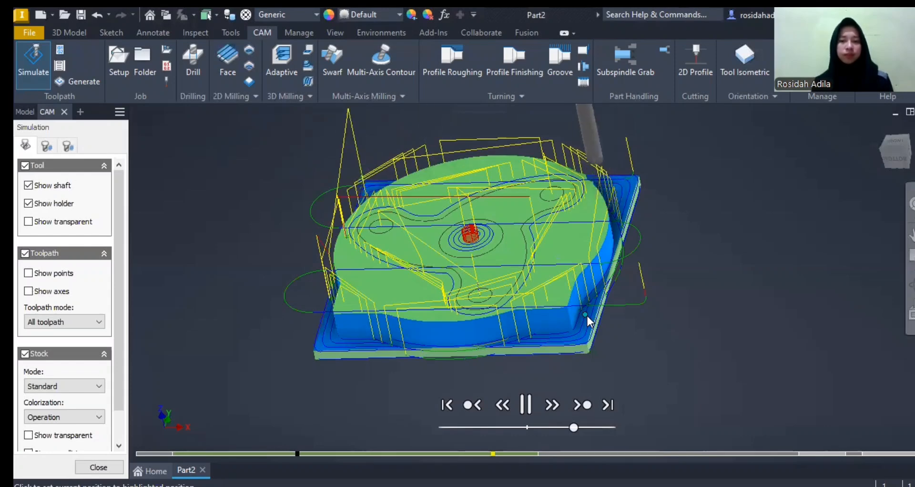
{"action": "scroll", "coordinate": [586, 313], "scroll_direction": "down", "scroll_amount": 3}
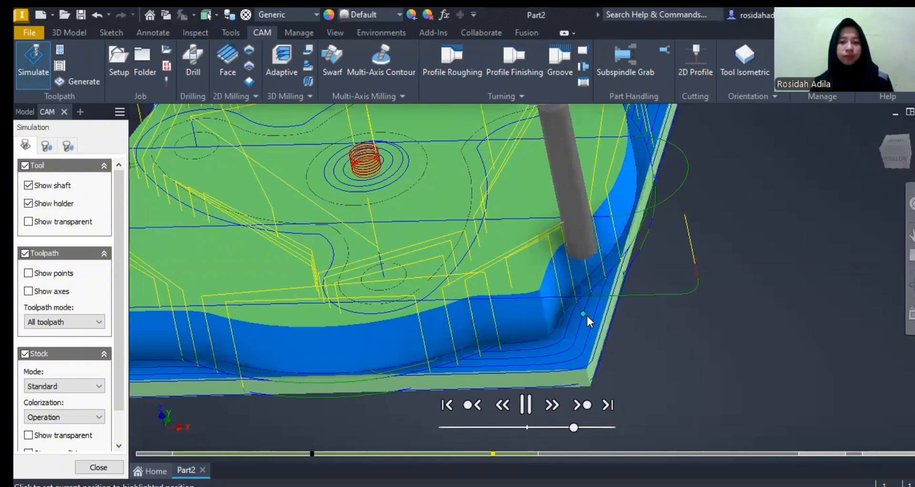
{"action": "scroll", "coordinate": [586, 313], "scroll_direction": "down", "scroll_amount": 3}
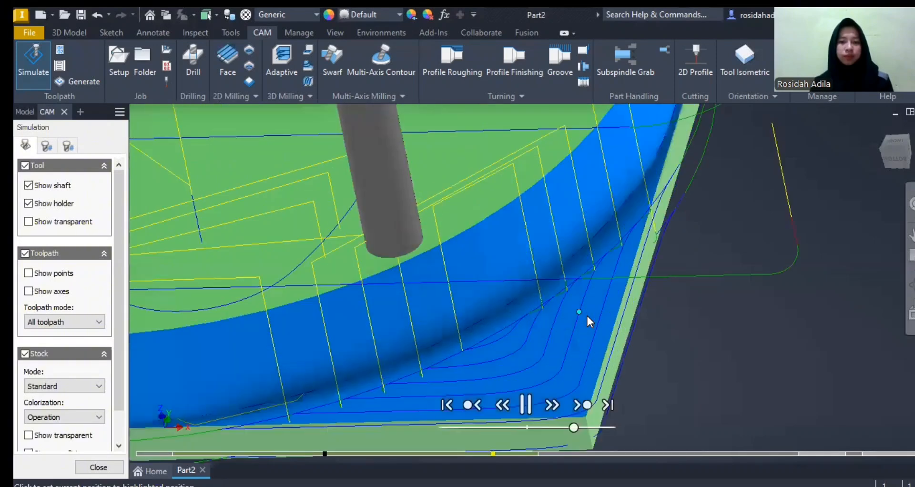
{"action": "scroll", "coordinate": [586, 313], "scroll_direction": "up", "scroll_amount": 5}
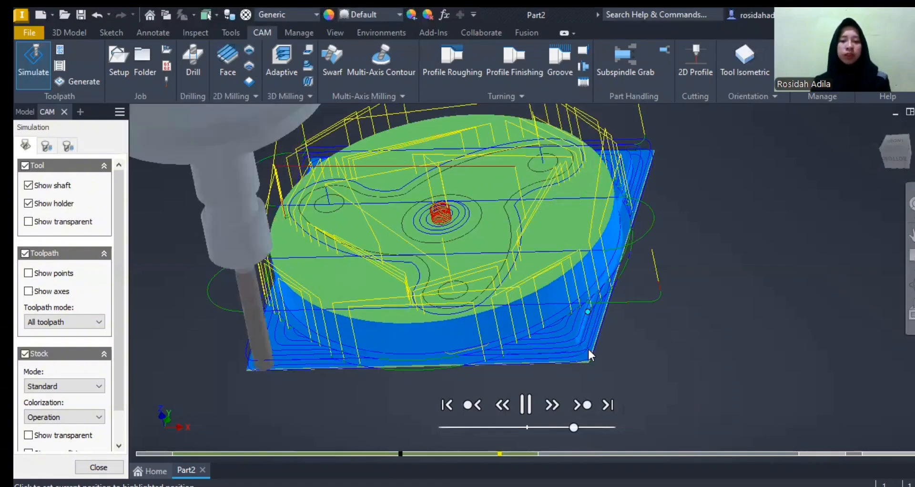
{"action": "scroll", "coordinate": [589, 349], "scroll_direction": "down", "scroll_amount": 3}
{"action": "scroll", "coordinate": [559, 233], "scroll_direction": "down", "scroll_amount": 2}
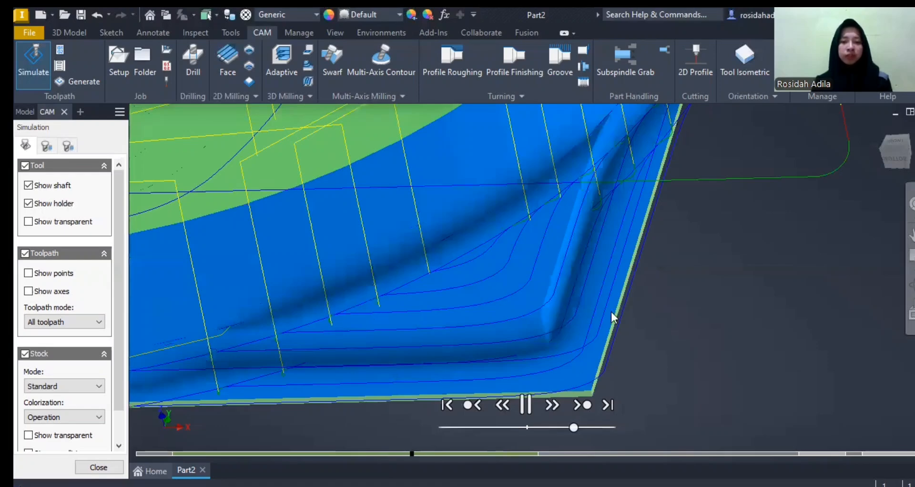
{"action": "scroll", "coordinate": [611, 317], "scroll_direction": "up", "scroll_amount": 2}
{"action": "scroll", "coordinate": [611, 311], "scroll_direction": "up", "scroll_amount": 4}
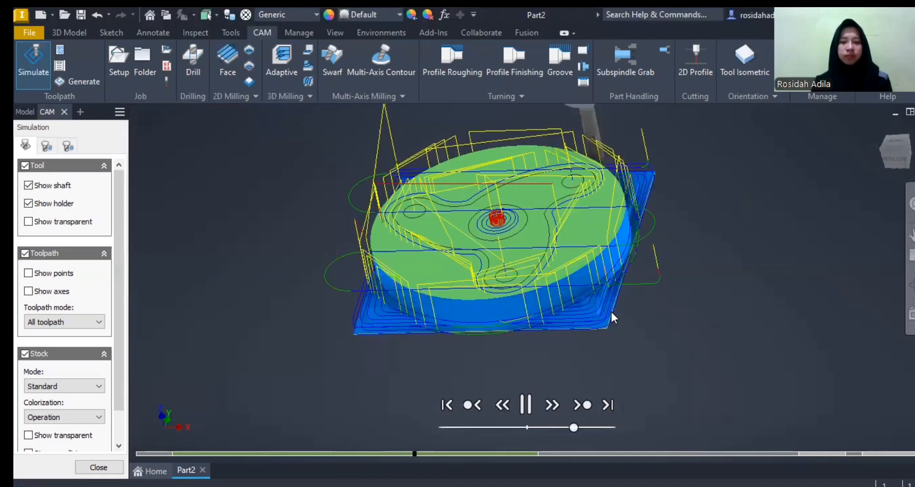
{"action": "scroll", "coordinate": [610, 309], "scroll_direction": "down", "scroll_amount": 3}
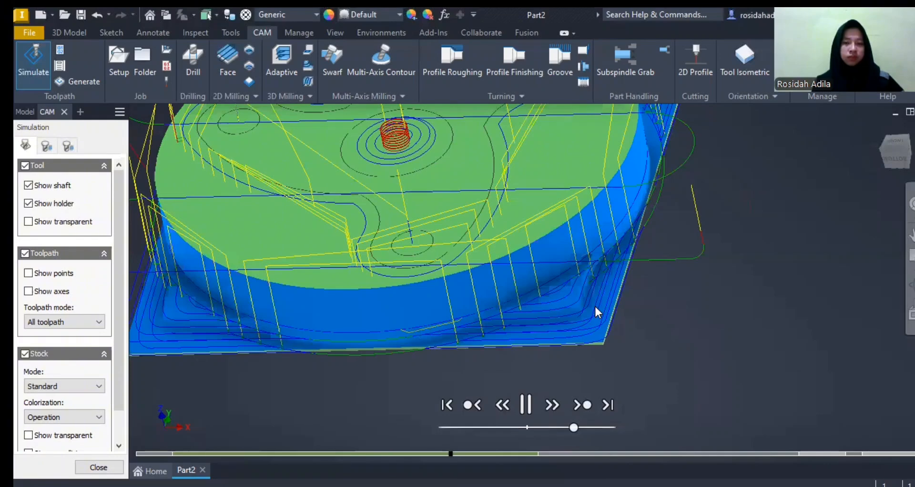
{"action": "scroll", "coordinate": [585, 296], "scroll_direction": "up", "scroll_amount": 3}
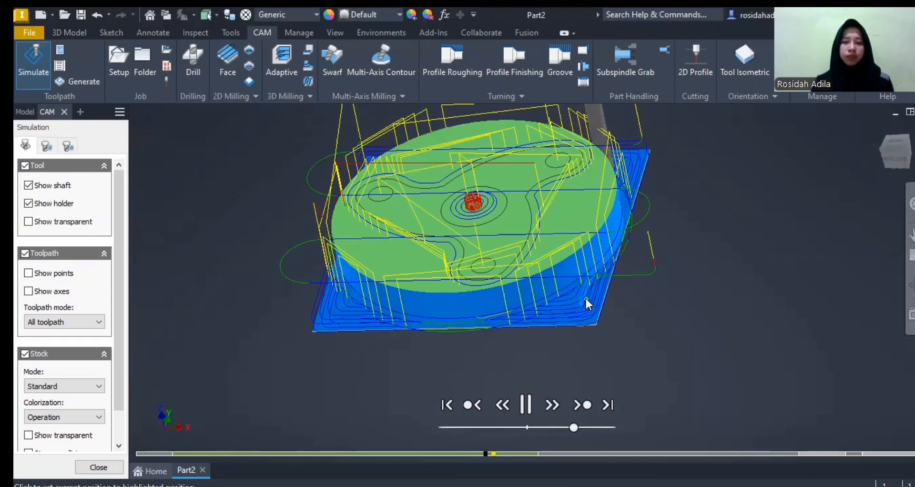
{"action": "scroll", "coordinate": [585, 298], "scroll_direction": "up", "scroll_amount": 3}
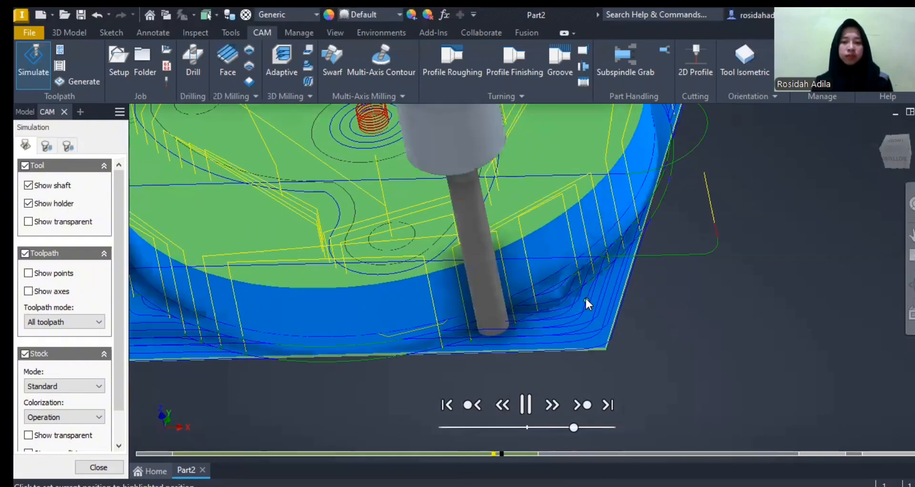
{"action": "scroll", "coordinate": [585, 298], "scroll_direction": "up", "scroll_amount": 3}
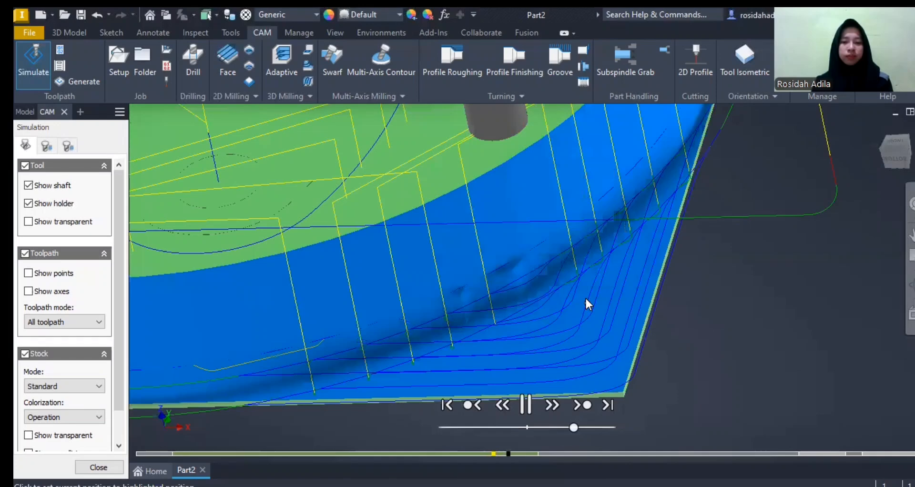
{"action": "scroll", "coordinate": [585, 297], "scroll_direction": "up", "scroll_amount": 3}
{"action": "scroll", "coordinate": [585, 297], "scroll_direction": "down", "scroll_amount": 2}
{"action": "scroll", "coordinate": [585, 296], "scroll_direction": "down", "scroll_amount": 5}
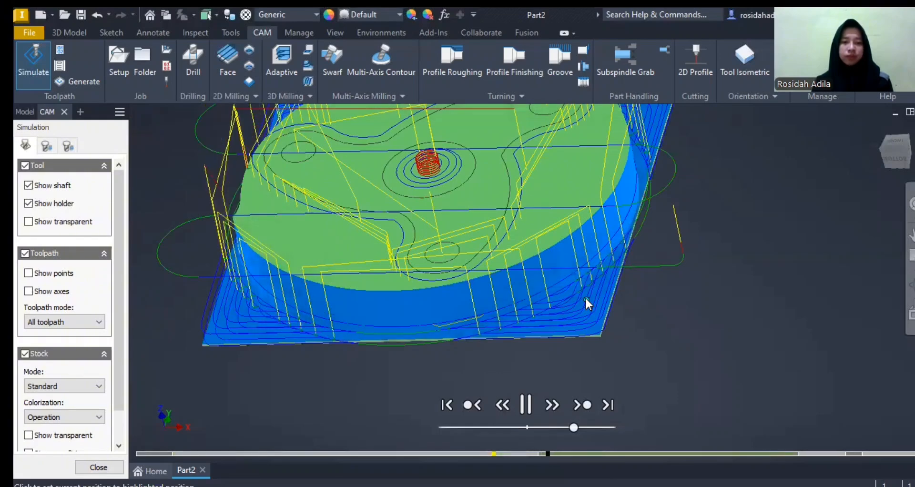
- Examine the simulated clearing and contouring around the three arms, the drilling of their end holes and the central bore machining
{"action": "scroll", "coordinate": [573, 275], "scroll_direction": "up", "scroll_amount": 2}
{"action": "scroll", "coordinate": [574, 275], "scroll_direction": "down", "scroll_amount": 3}
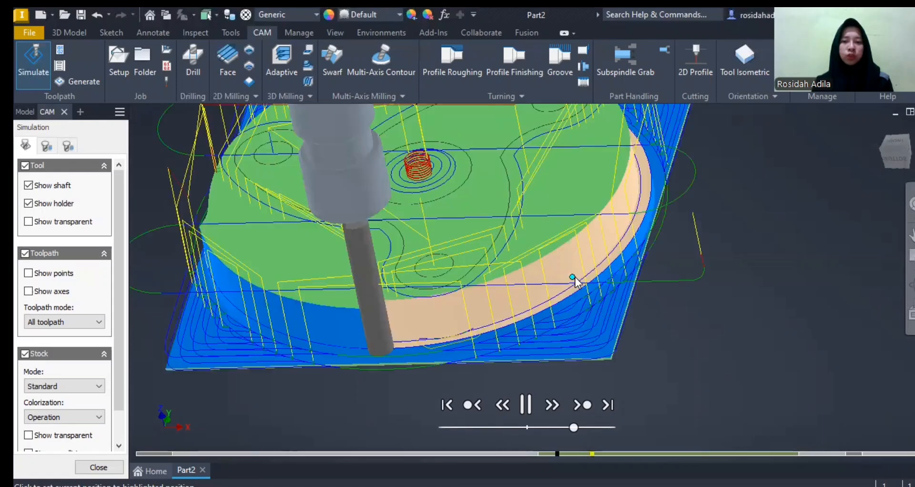
{"action": "scroll", "coordinate": [519, 176], "scroll_direction": "down", "scroll_amount": 2}
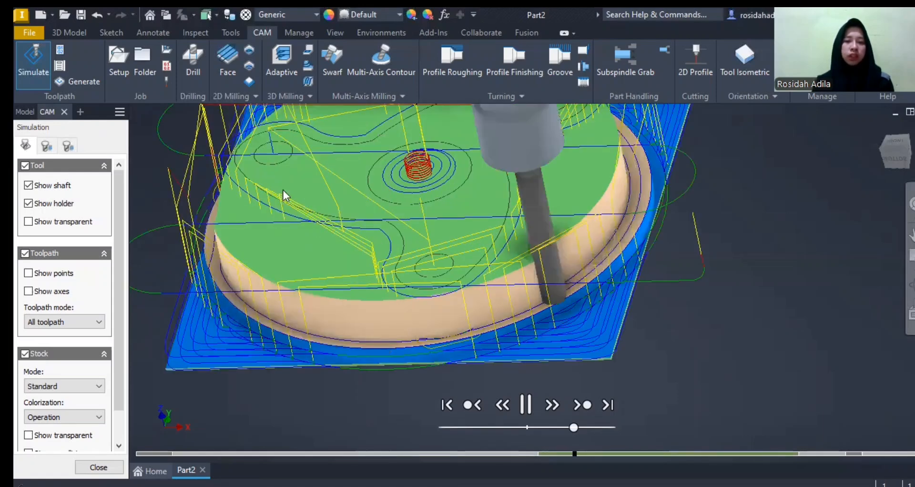
{"action": "scroll", "coordinate": [565, 285], "scroll_direction": "up", "scroll_amount": 3}
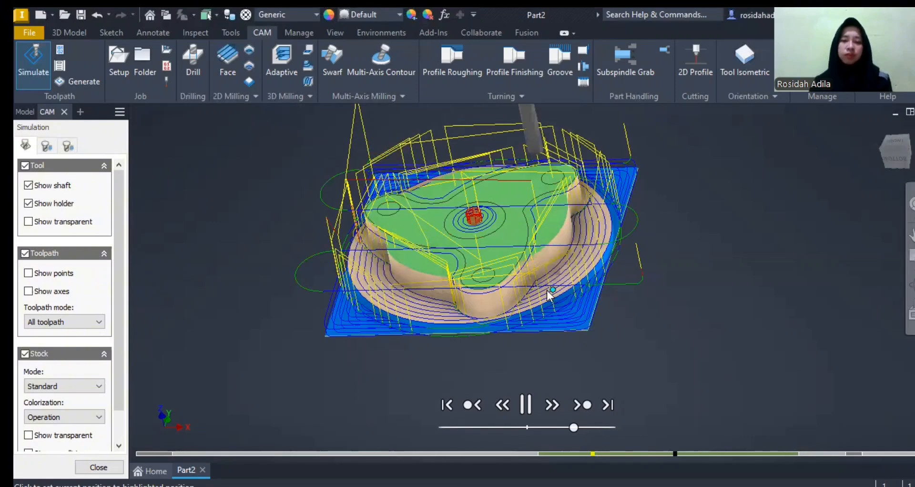
{"action": "scroll", "coordinate": [551, 252], "scroll_direction": "up", "scroll_amount": 4}
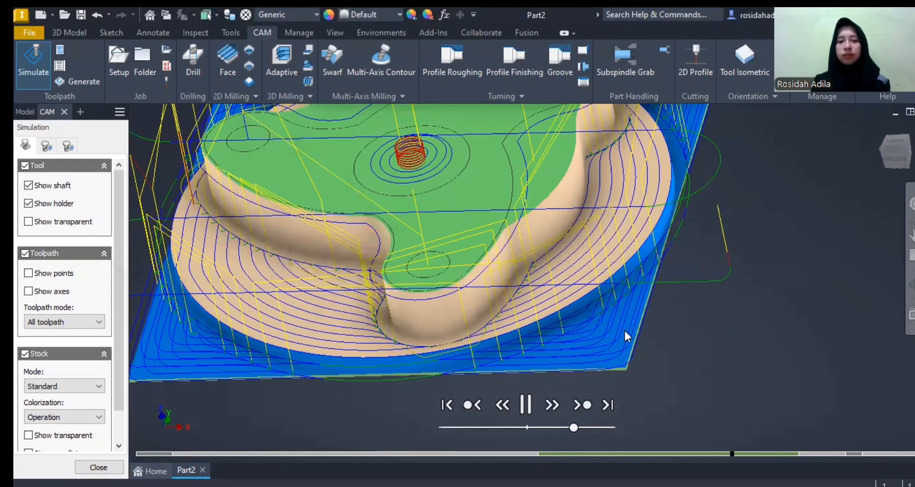
{"action": "scroll", "coordinate": [609, 324], "scroll_direction": "down", "scroll_amount": 3}
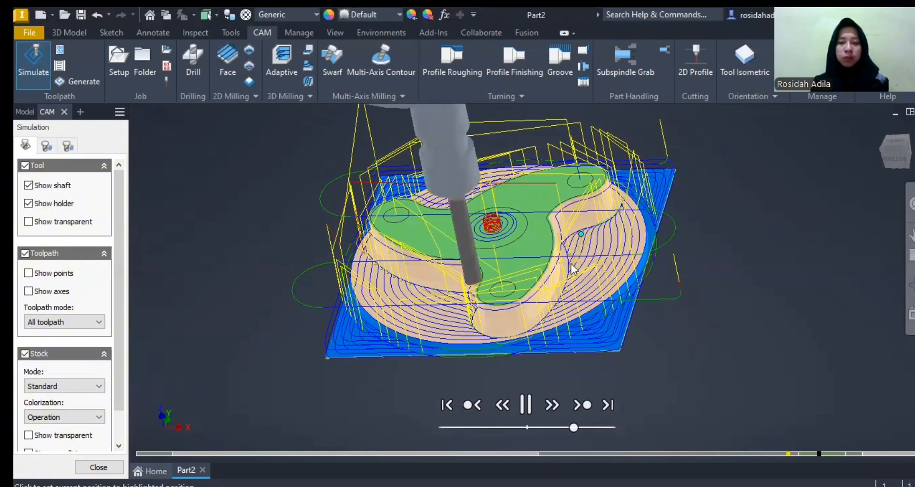
{"action": "scroll", "coordinate": [571, 271], "scroll_direction": "up", "scroll_amount": 5}
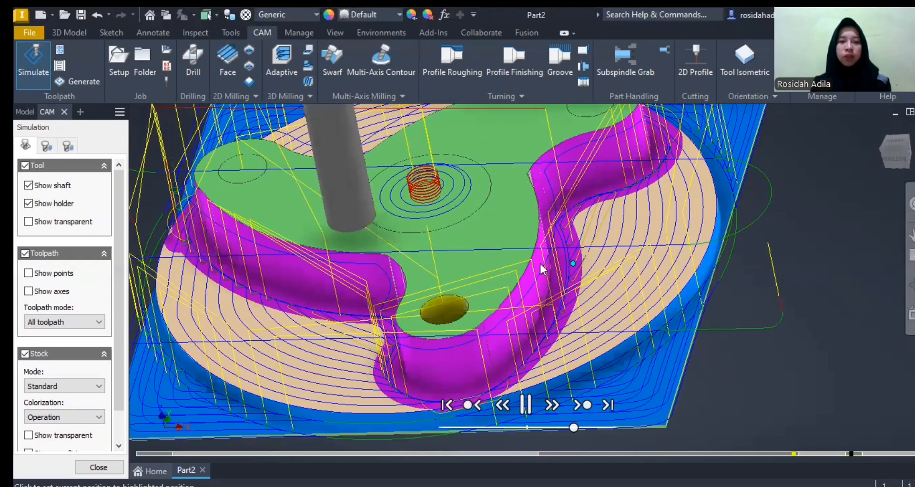
{"action": "scroll", "coordinate": [540, 261], "scroll_direction": "down", "scroll_amount": 5}
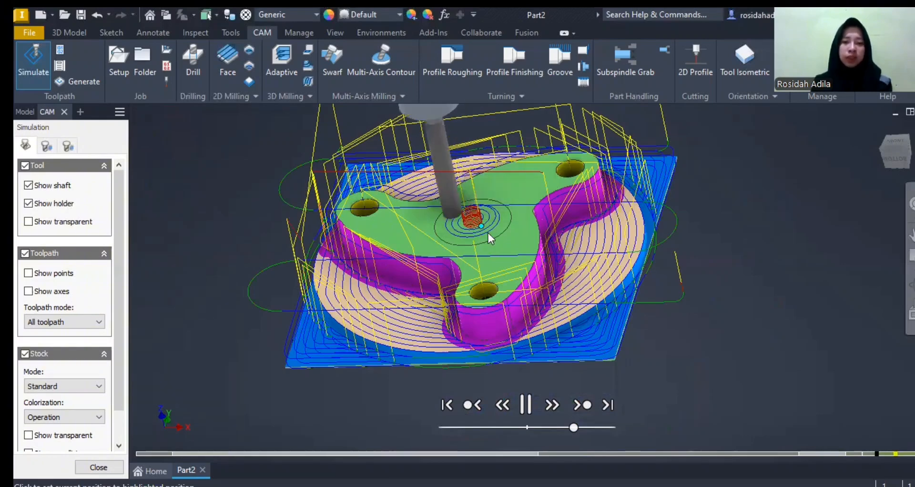
{"action": "scroll", "coordinate": [488, 233], "scroll_direction": "up", "scroll_amount": 3}
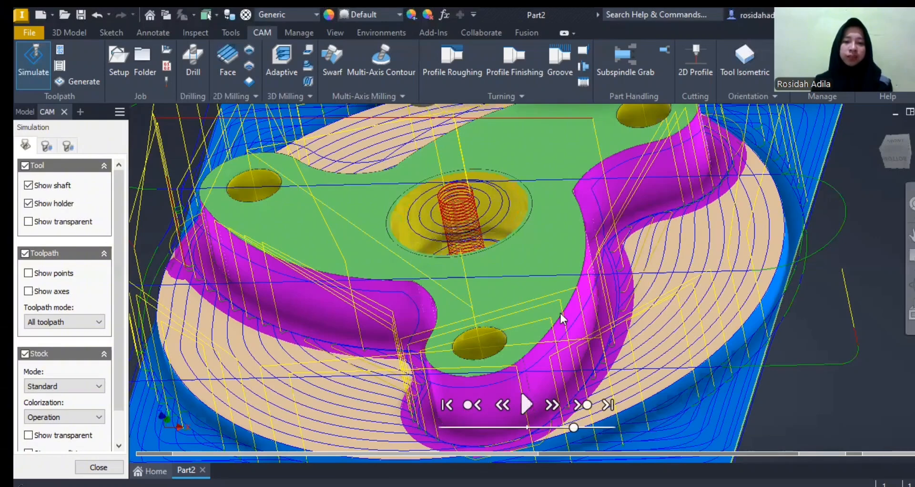
{"action": "scroll", "coordinate": [587, 312], "scroll_direction": "down", "scroll_amount": 3}
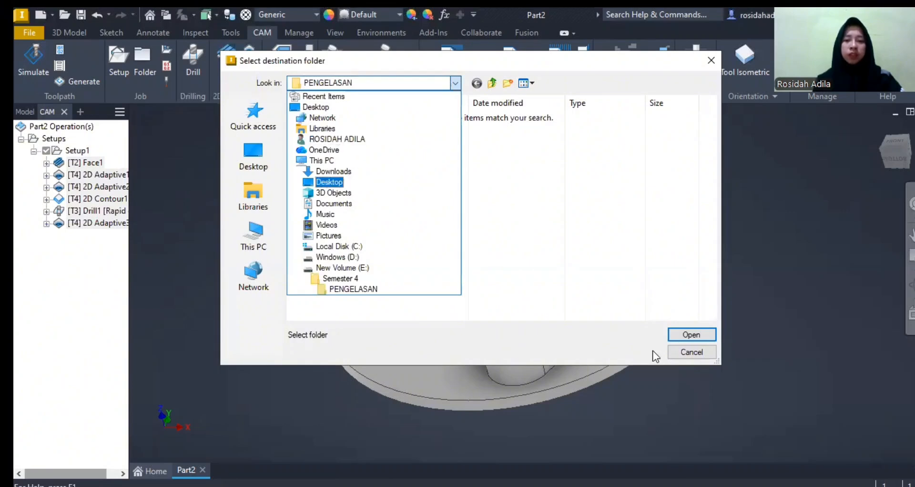
- Confirm the destination folder for the output, and post process the operations to an NC file named 103 in the nc folder
{"action": "left_click", "coordinate": [704, 336]}
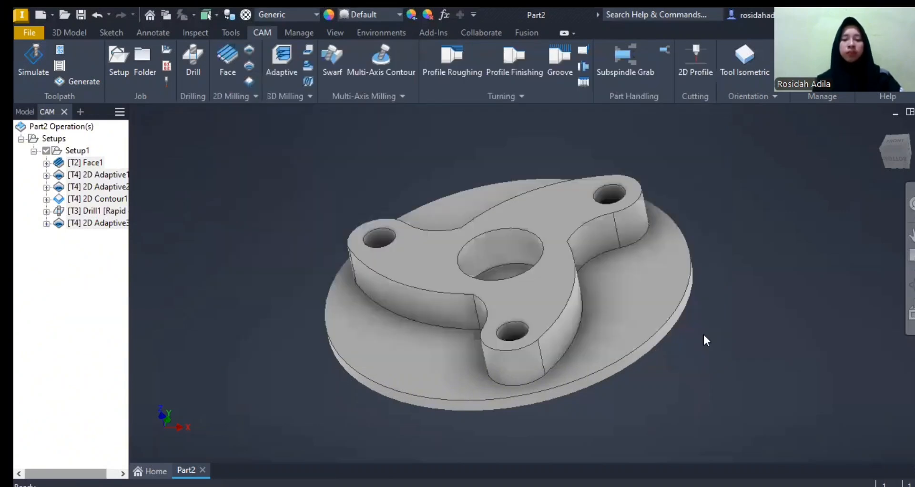
{"action": "left_click", "coordinate": [703, 334]}
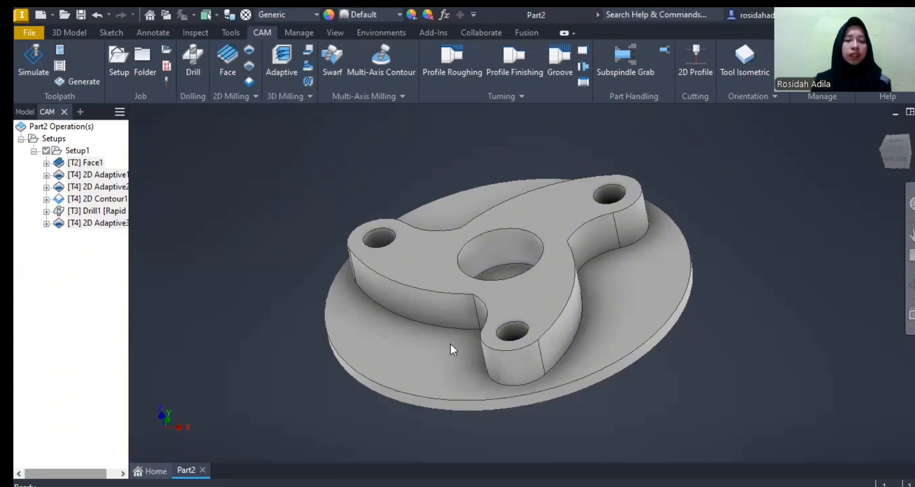
{"action": "left_click", "coordinate": [59, 53]}
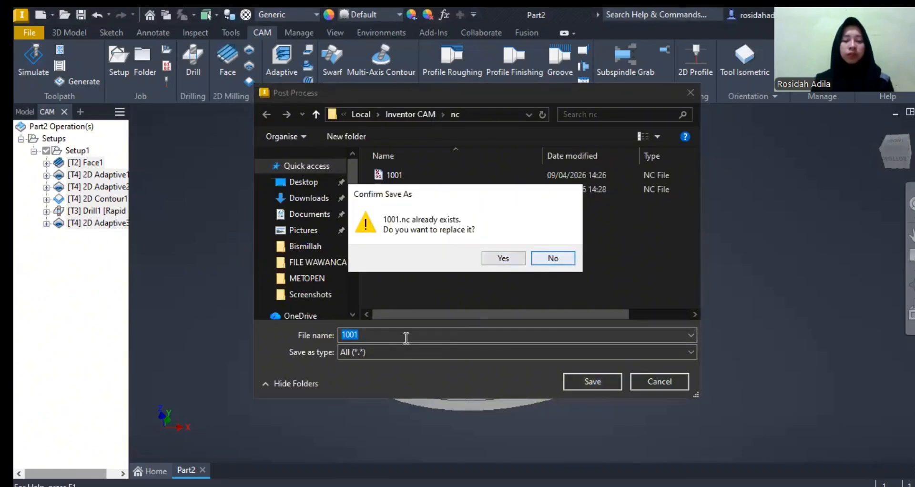
{"action": "key", "text": "Escape"}
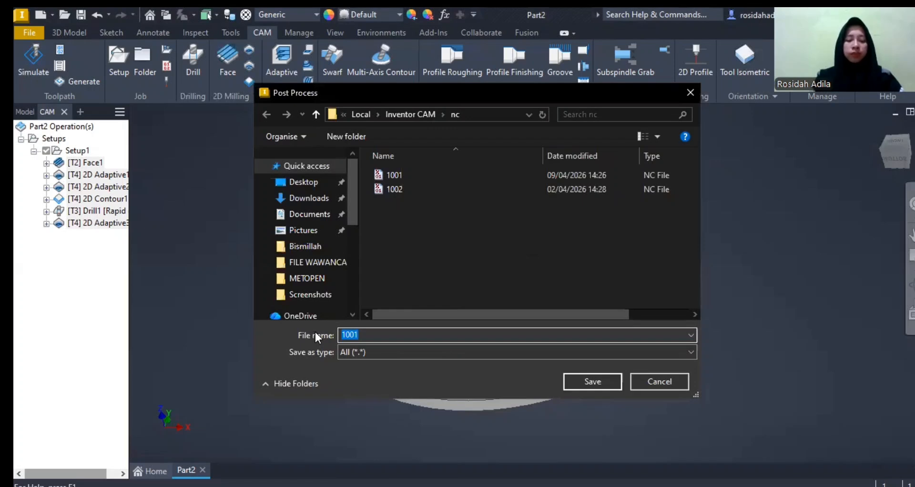
{"action": "type", "text": "103"}
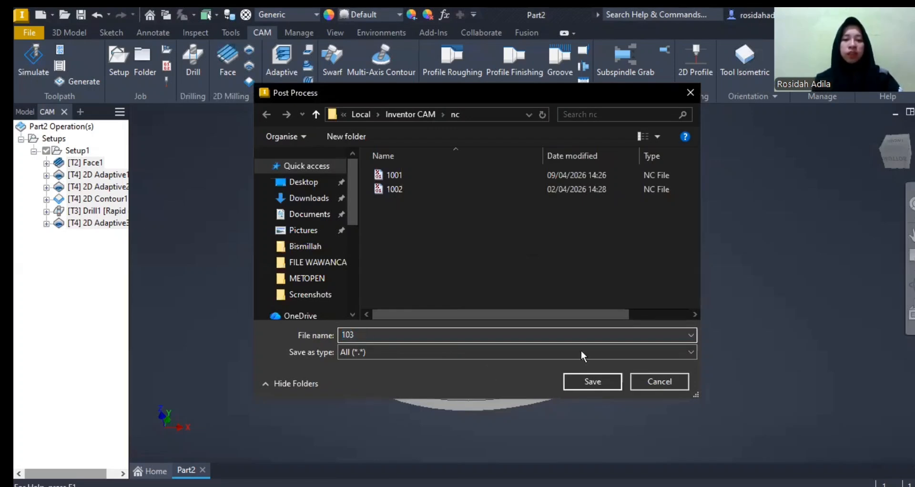
{"action": "key", "text": "Return"}
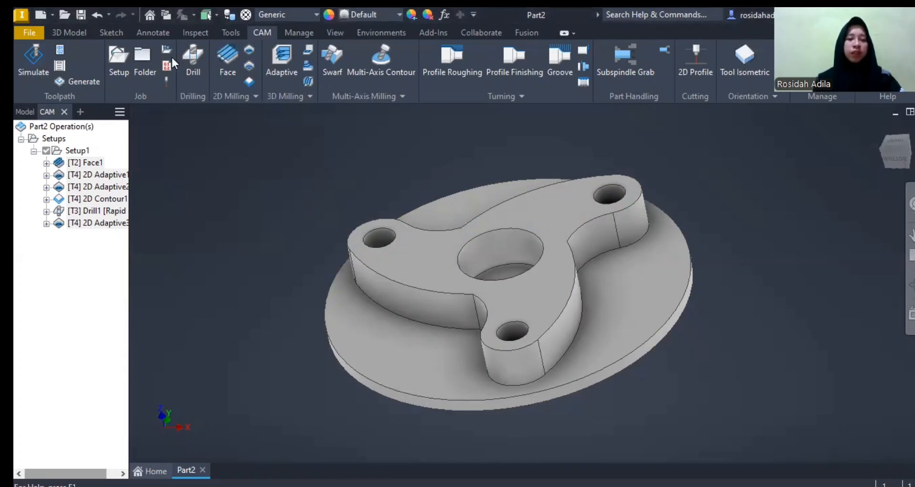
- Save the part as LATIHAN 2 in the CAM folder as an Autodesk Inventor part
{"action": "left_click", "coordinate": [80, 16]}
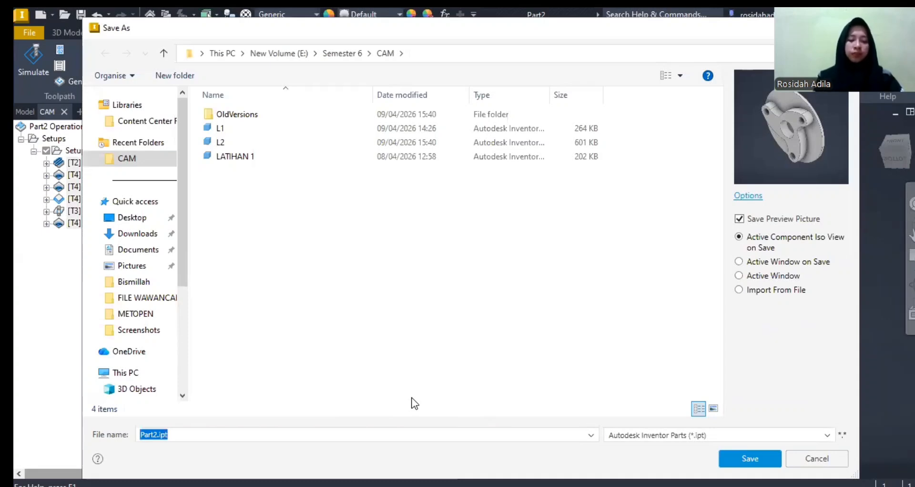
{"action": "type", "text": "LATIHAN 2"}
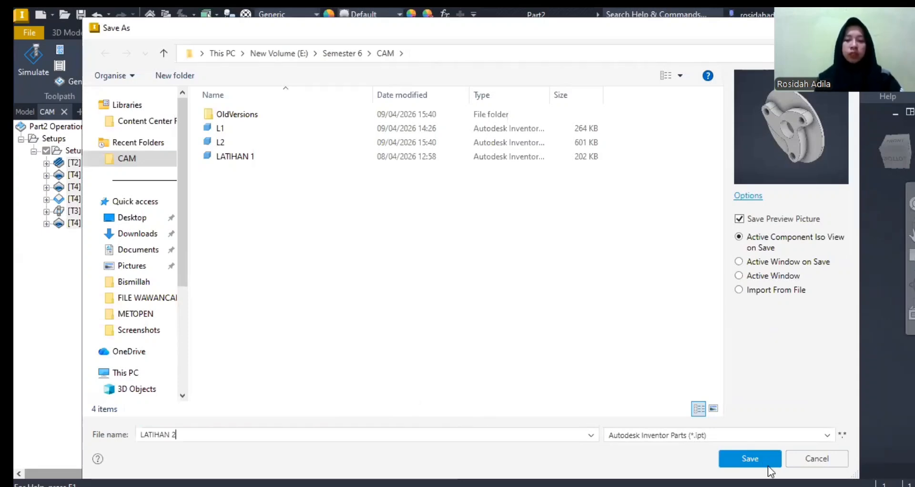
{"action": "left_click", "coordinate": [749, 460]}
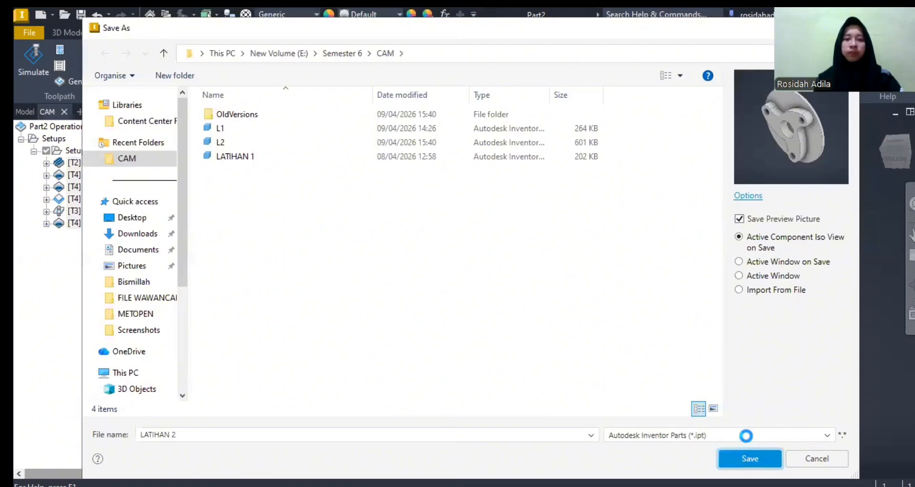